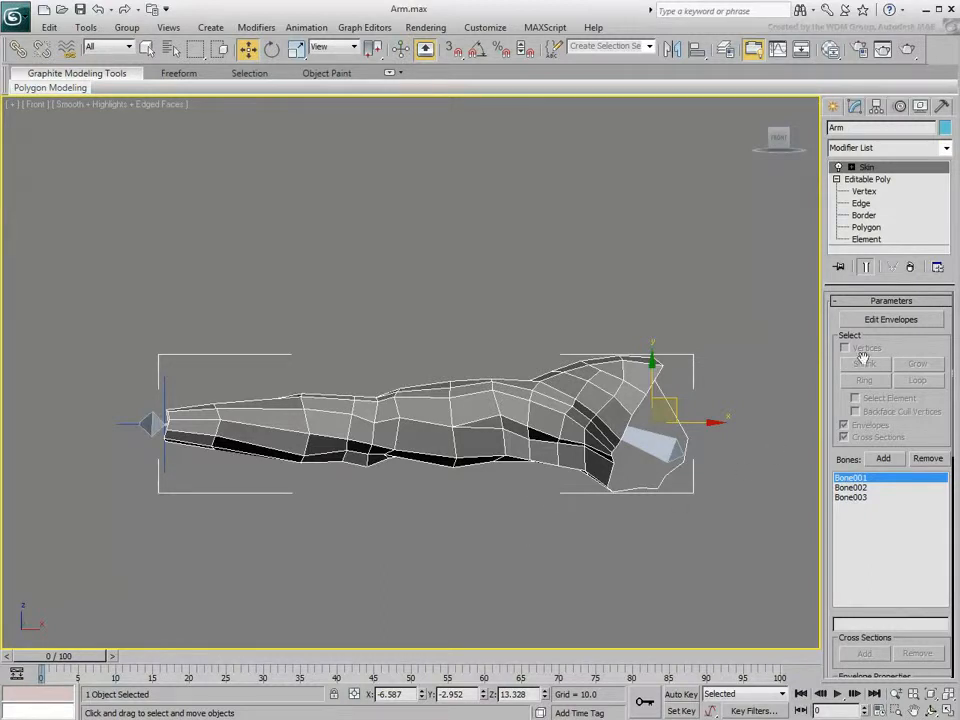
Step: Enable envelope editing and vertex selection in the Arm's Skin modifier, expand the command panel, and turn on Show No Envelopes
left_click(889, 322)
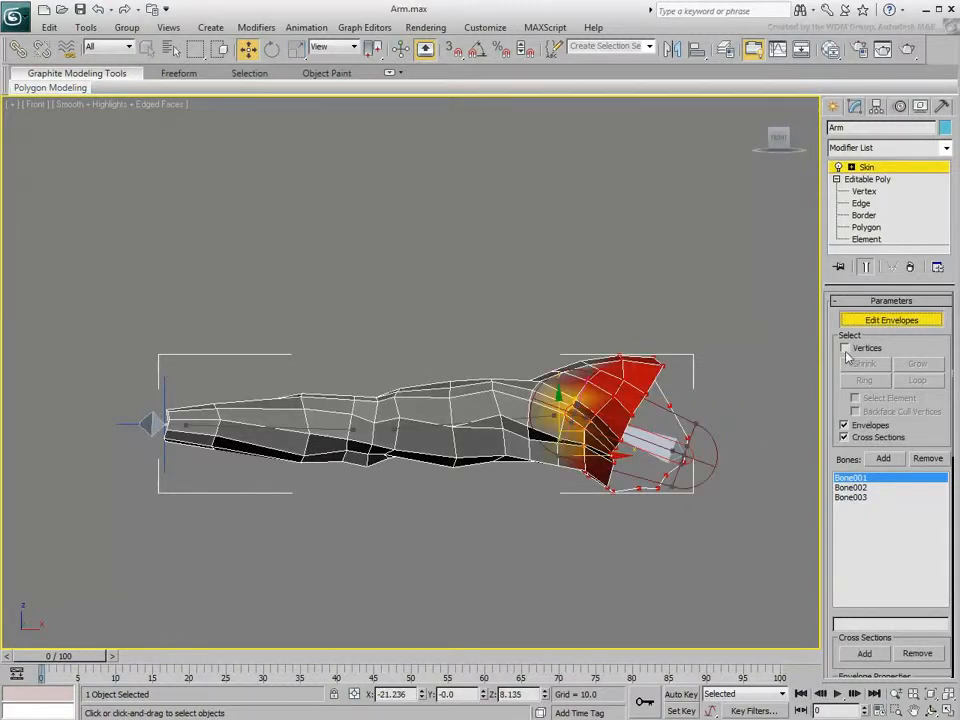
left_click(845, 350)
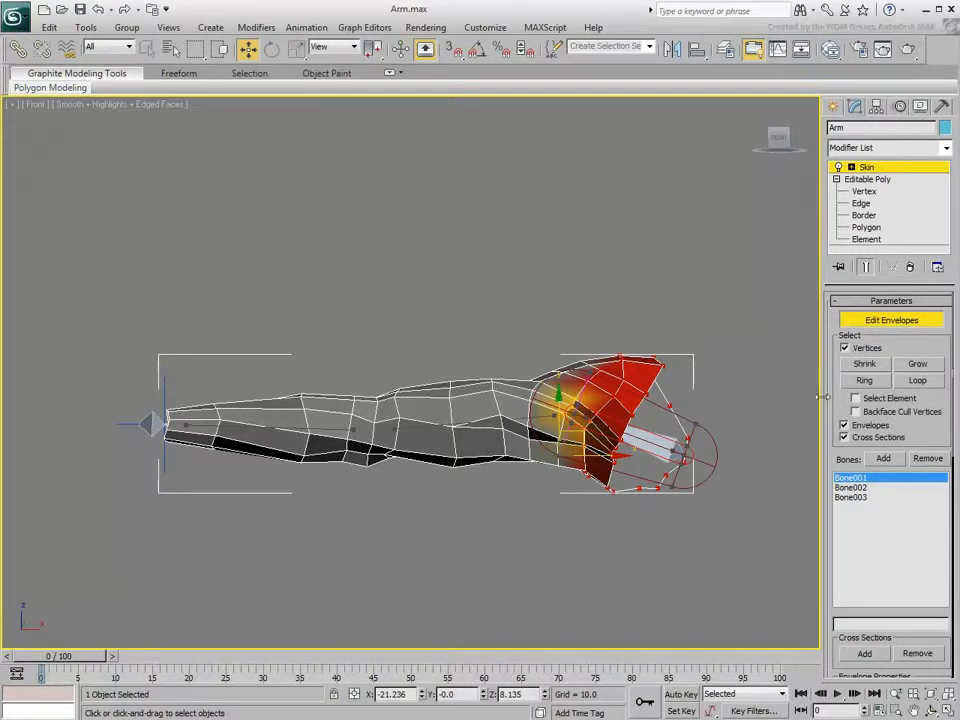
left_click_drag(820, 397, 752, 400)
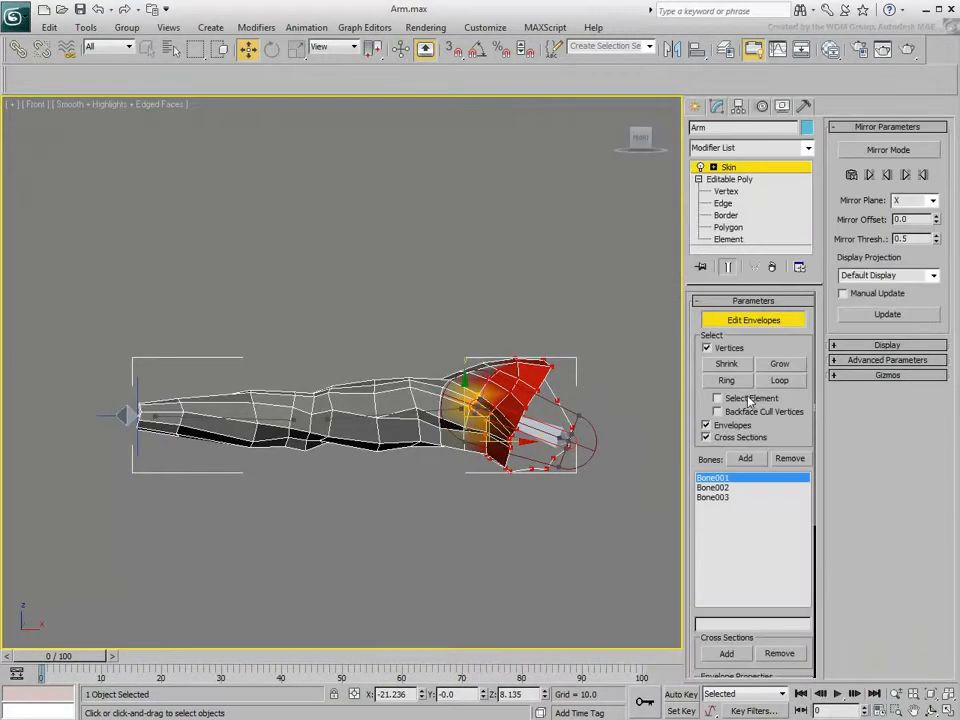
left_click(885, 345)
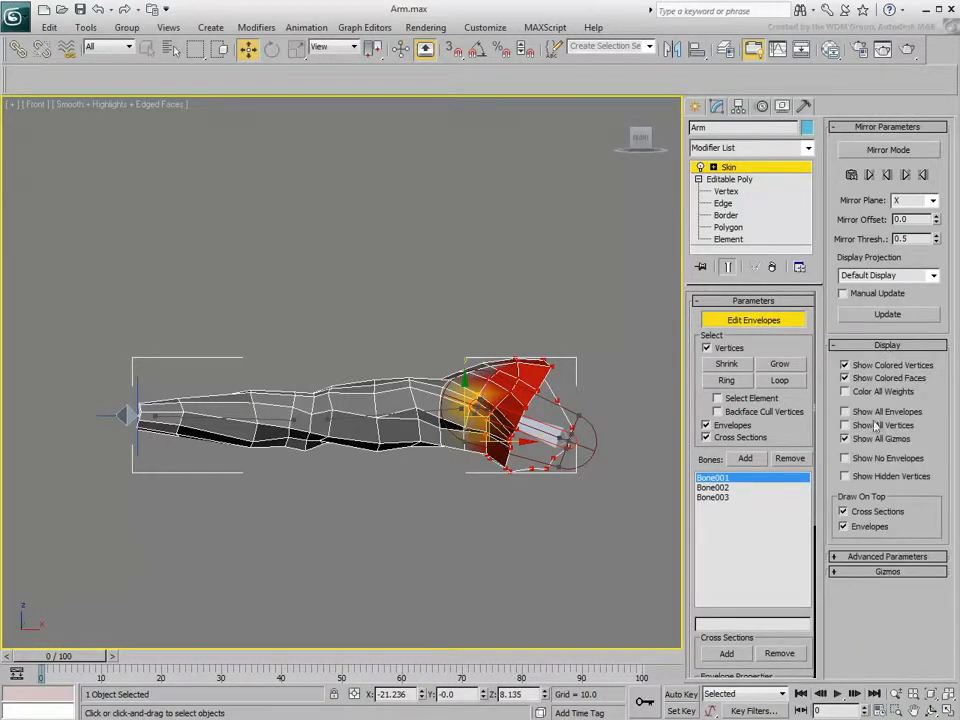
left_click(846, 458)
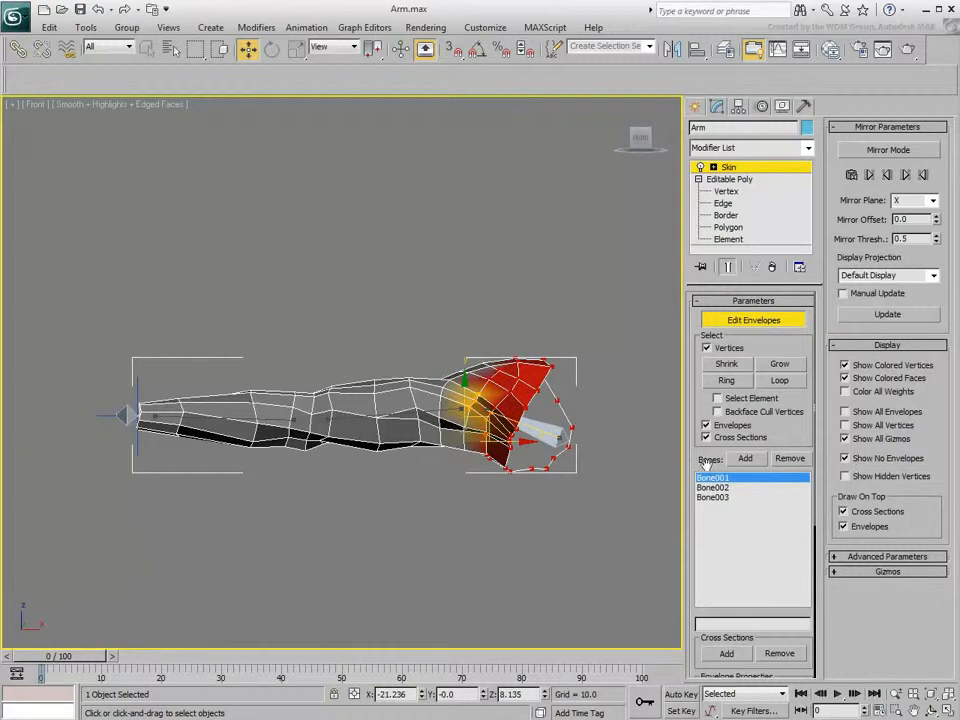
Step: Select the shoulder vertices of the arm and set their absolute effect to 1.0 for Bone001
middle_click_drag(531, 478, 470, 479)
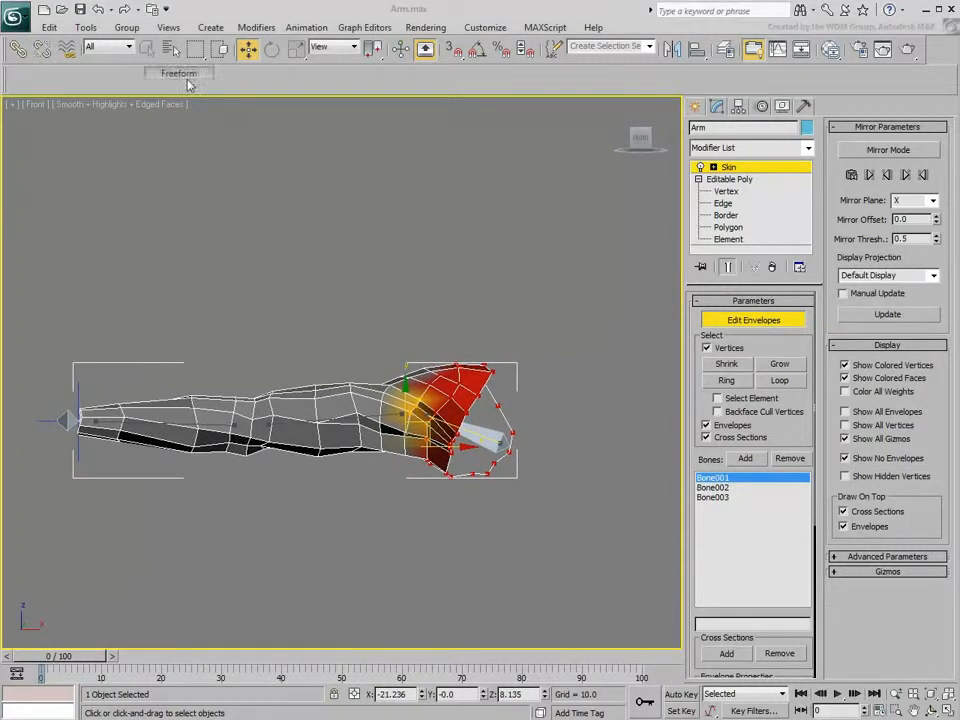
left_click_drag(196, 48, 197, 141)
middle_click_drag(475, 504, 372, 479)
scroll(401, 450, "up", 2)
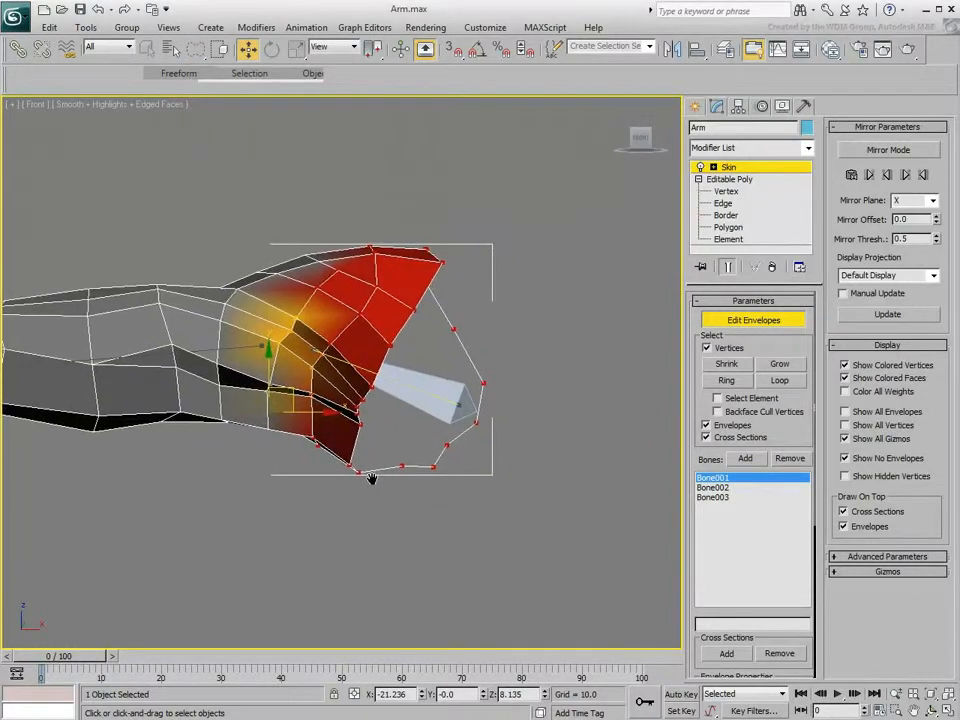
mouse_move(217, 238)
left_mouse_down()
mouse_move(252, 285)
mouse_move(250, 390)
mouse_move(320, 561)
mouse_move(615, 386)
mouse_move(339, 189)
mouse_move(291, 199)
left_mouse_up()
left_click(740, 482)
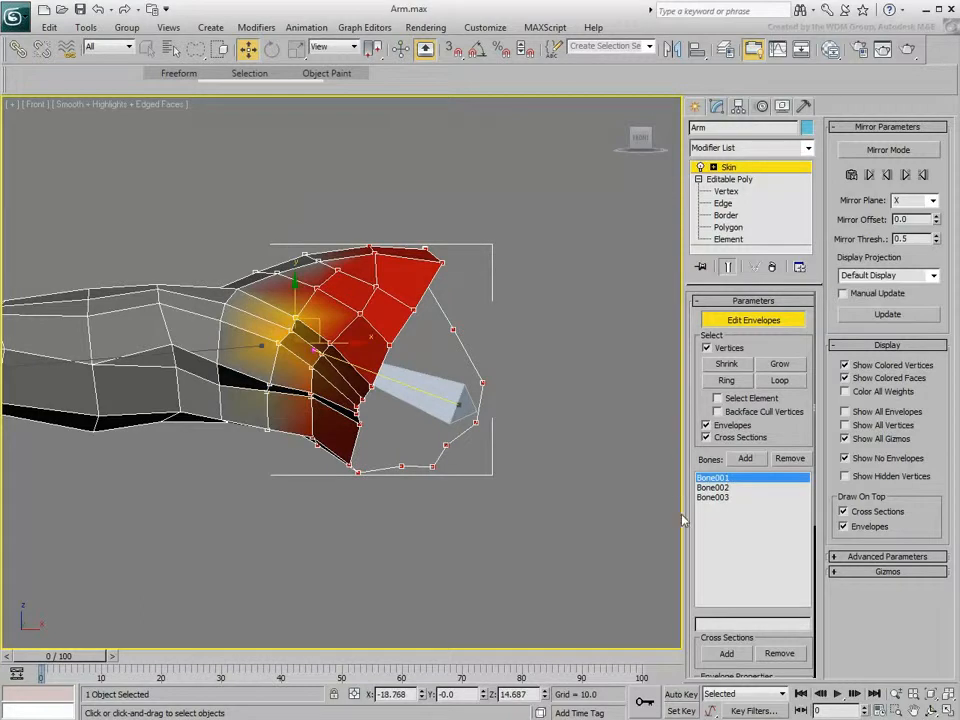
scroll(760, 516, "down", 5)
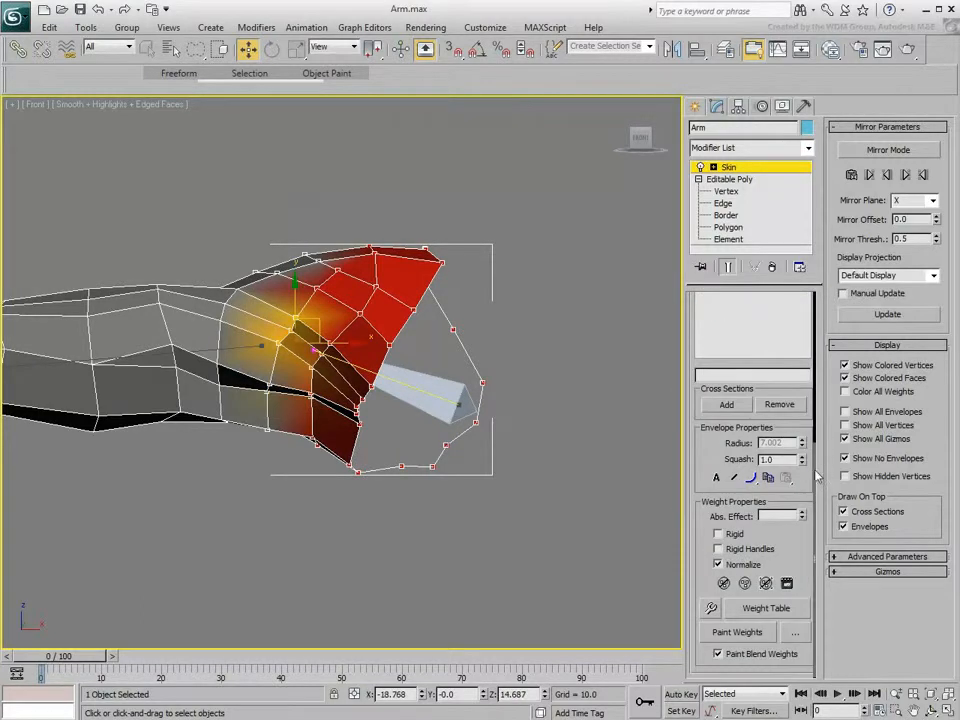
left_click(802, 513)
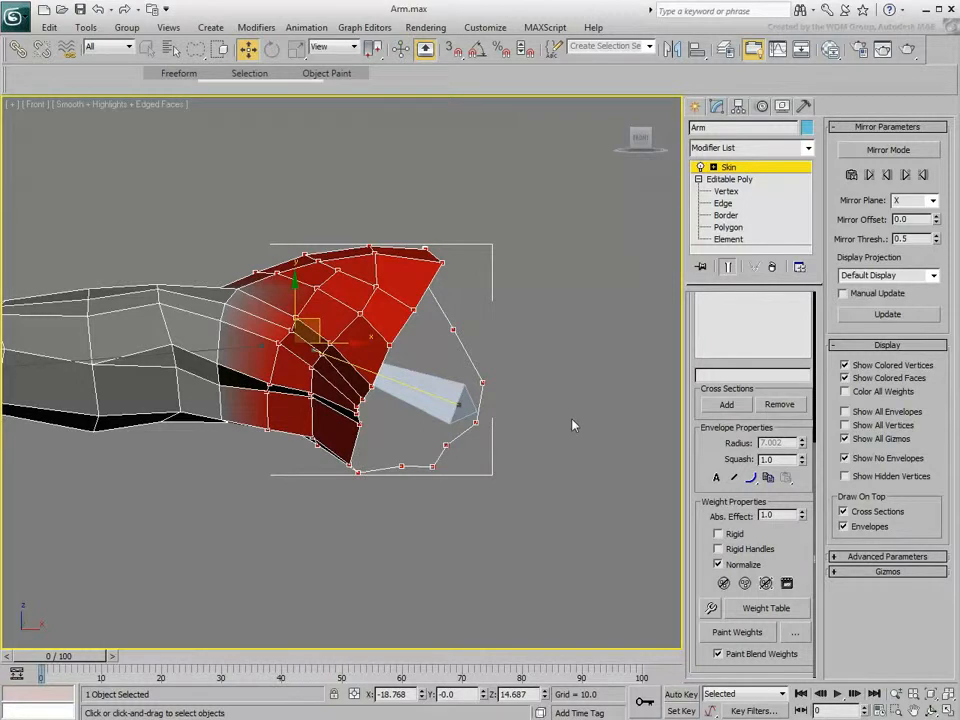
Step: Select the upper arm vertices between shoulder and elbow and set their absolute effect to 1.0 for Bone002
middle_click_drag(570, 418, 640, 444)
scroll(430, 427, "down", 2)
middle_click_drag(428, 423, 555, 444)
mouse_move(461, 357)
left_mouse_down()
mouse_move(486, 386)
mouse_move(492, 422)
mouse_move(425, 527)
mouse_move(285, 474)
mouse_move(289, 422)
mouse_move(329, 300)
mouse_move(350, 309)
left_mouse_up()
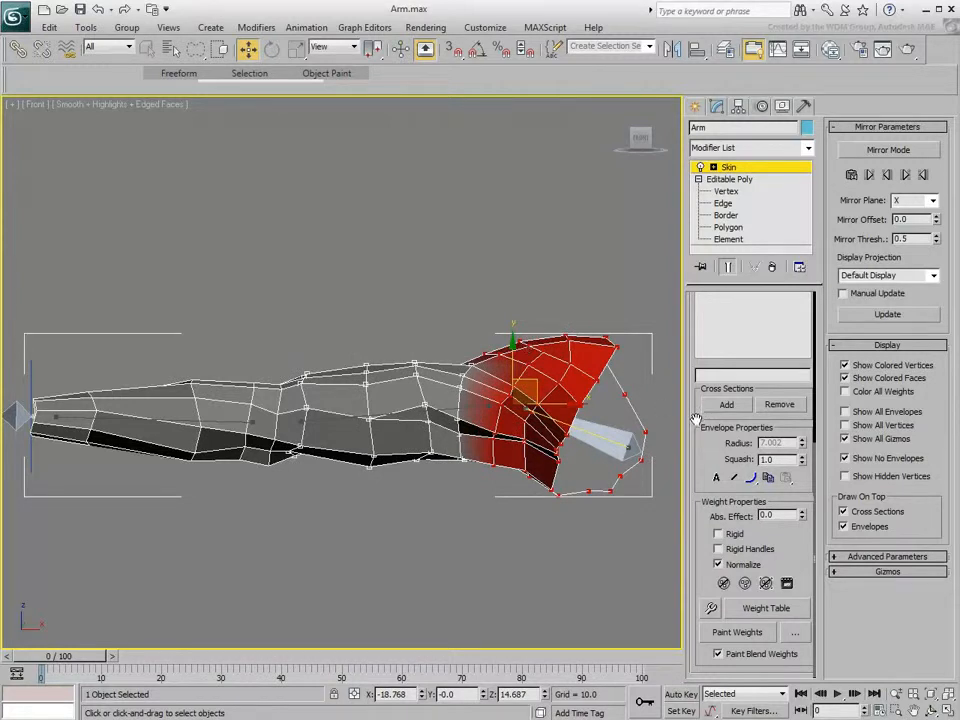
left_click_drag(697, 422, 697, 540)
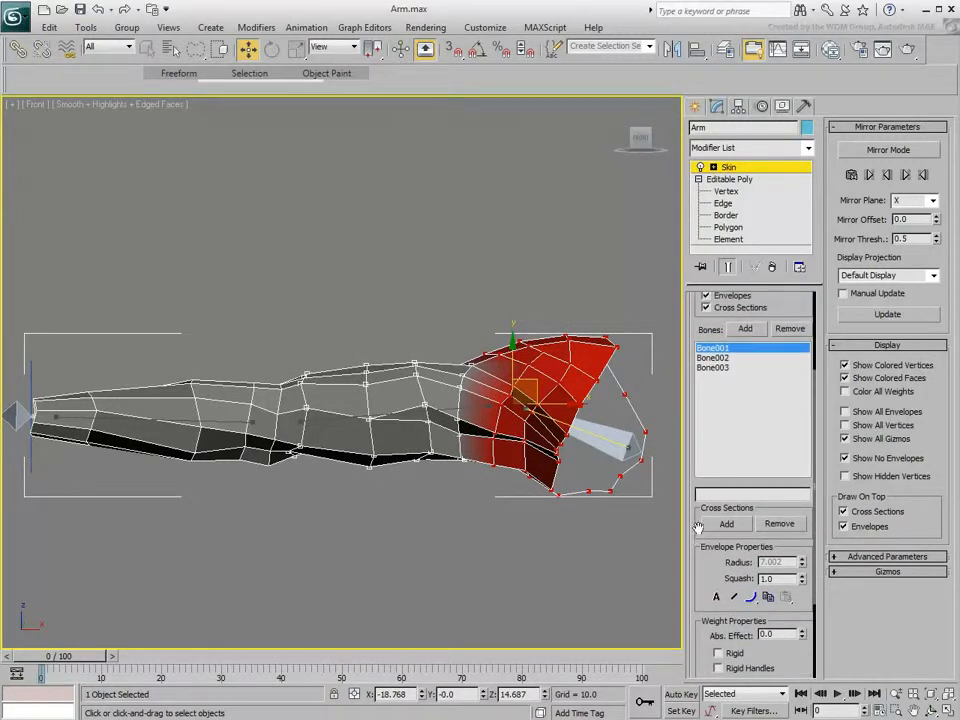
left_click(715, 358)
left_click_drag(802, 624, 808, 480)
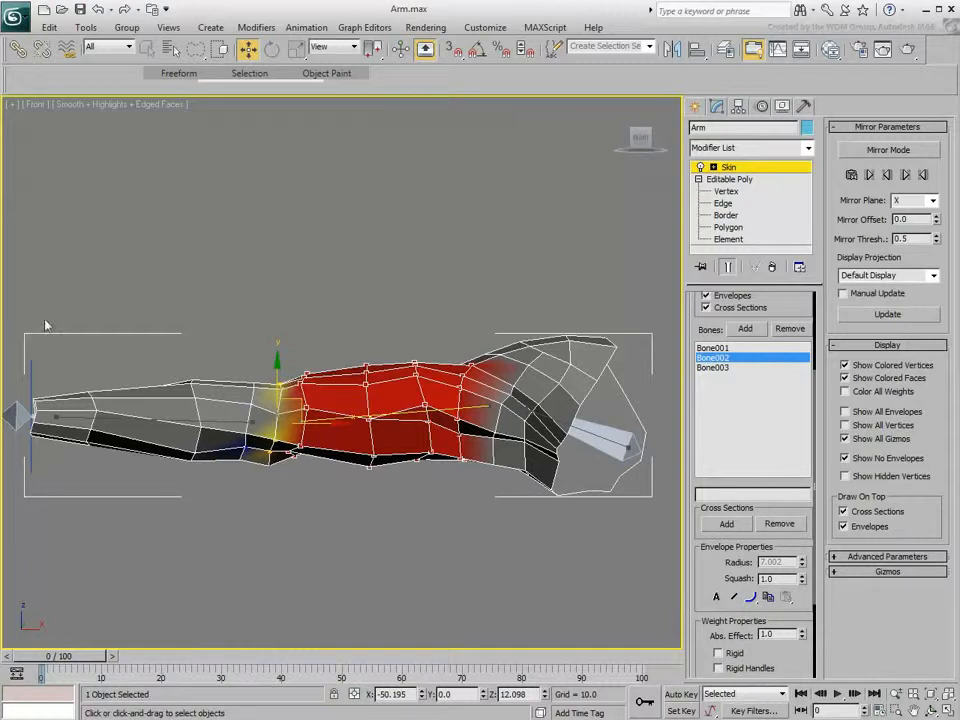
Step: Select all forearm vertices from wrist to elbow and set their absolute effect to 1.0 for Bone003
mouse_move(41, 325)
left_mouse_down()
mouse_move(14, 440)
mouse_move(58, 522)
mouse_move(279, 534)
mouse_move(286, 364)
mouse_move(259, 345)
left_mouse_up()
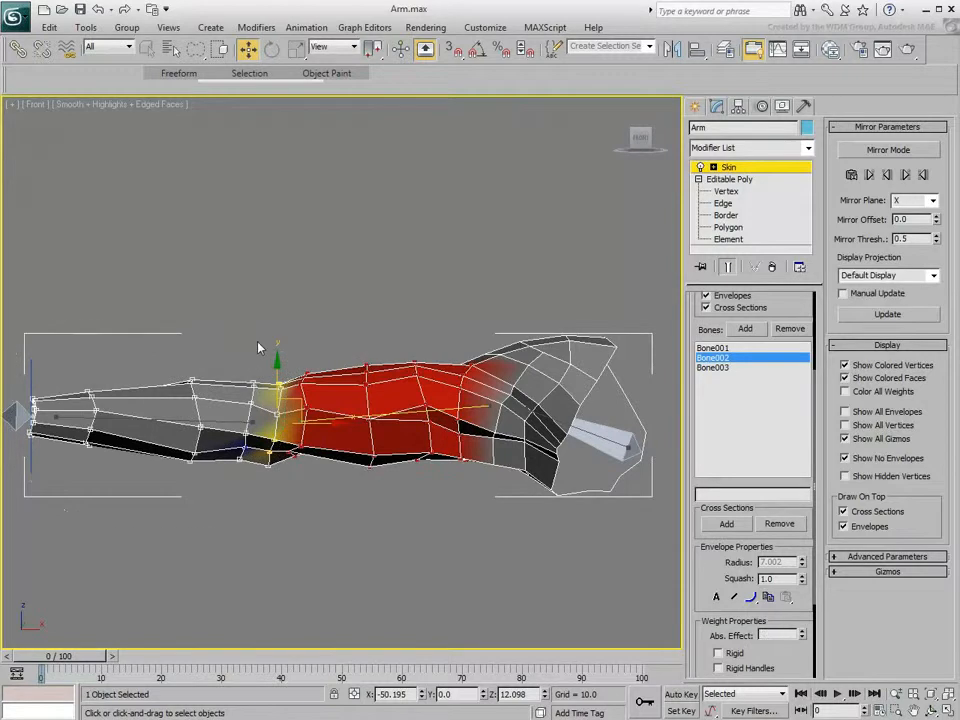
left_click(224, 423)
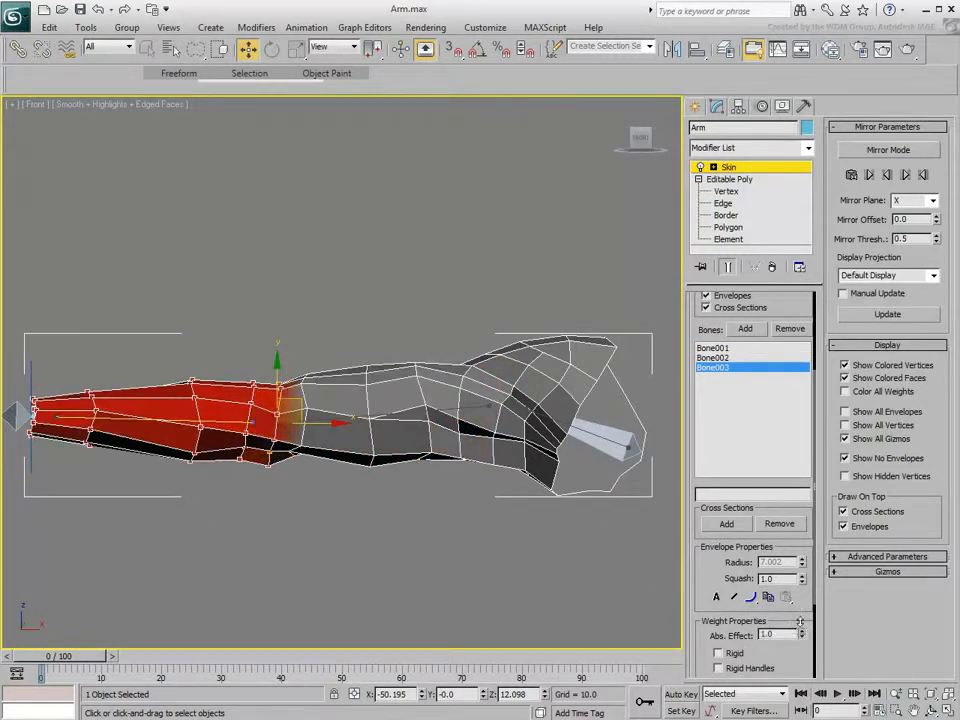
middle_click_drag(334, 510, 337, 515)
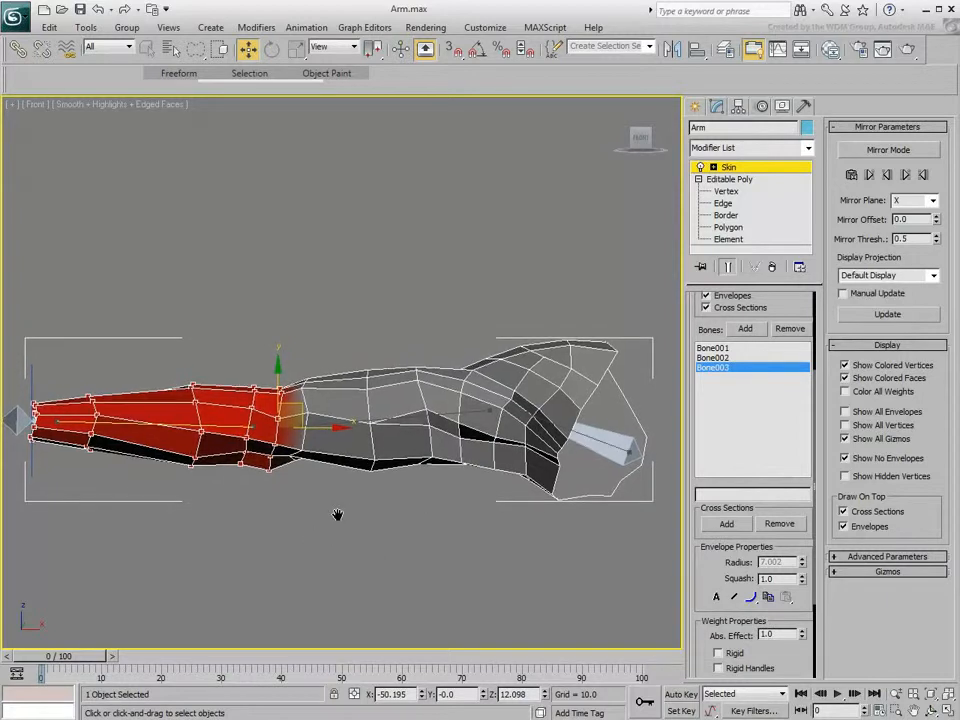
Step: Scrub the animation to check the arm's bend and select the vertex loop at the elbow joint
scroll(326, 528, "down", 2)
left_click_drag(48, 657, 20, 657)
key("w")
left_click(373, 557)
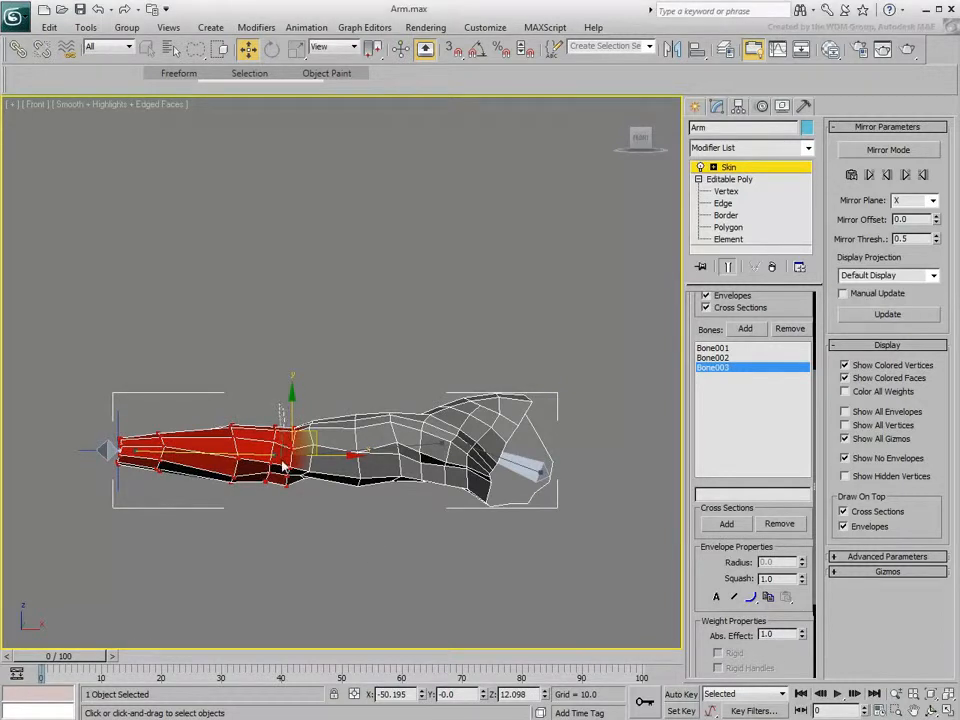
left_click_drag(302, 441, 302, 405)
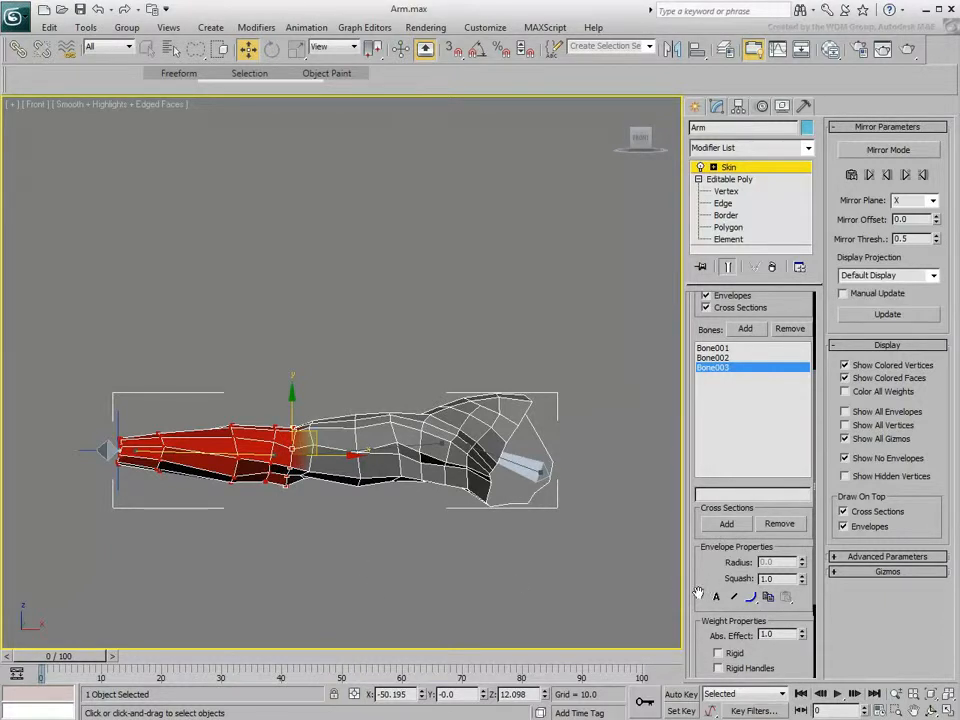
Step: Open the Weight Tool and set the elbow loop's Bone002 weight to 0.5
left_click_drag(698, 595, 702, 457)
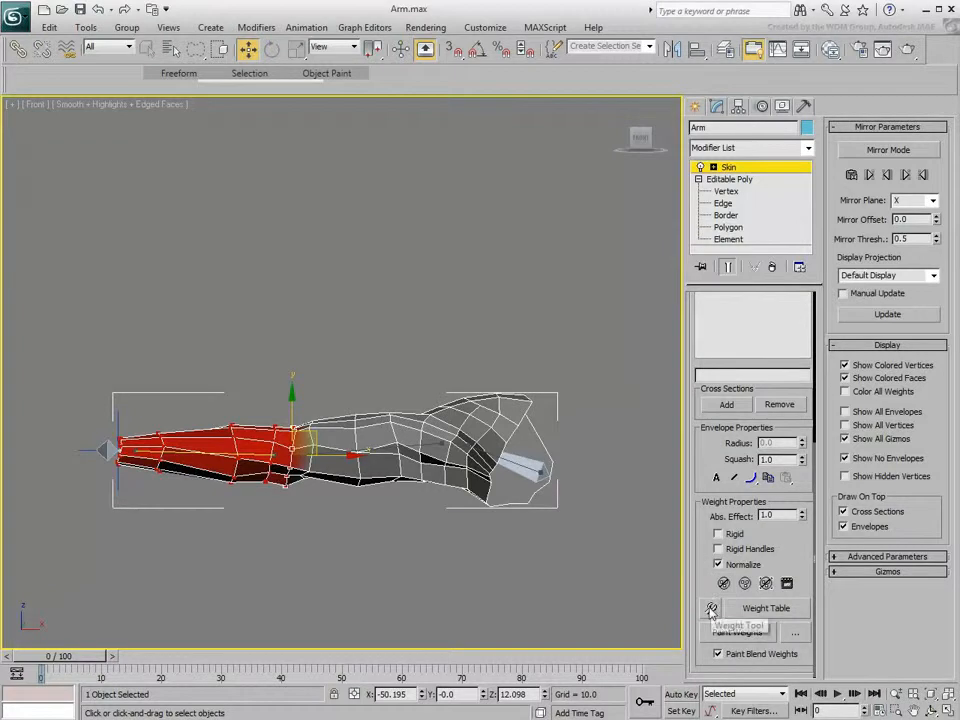
left_click(711, 609)
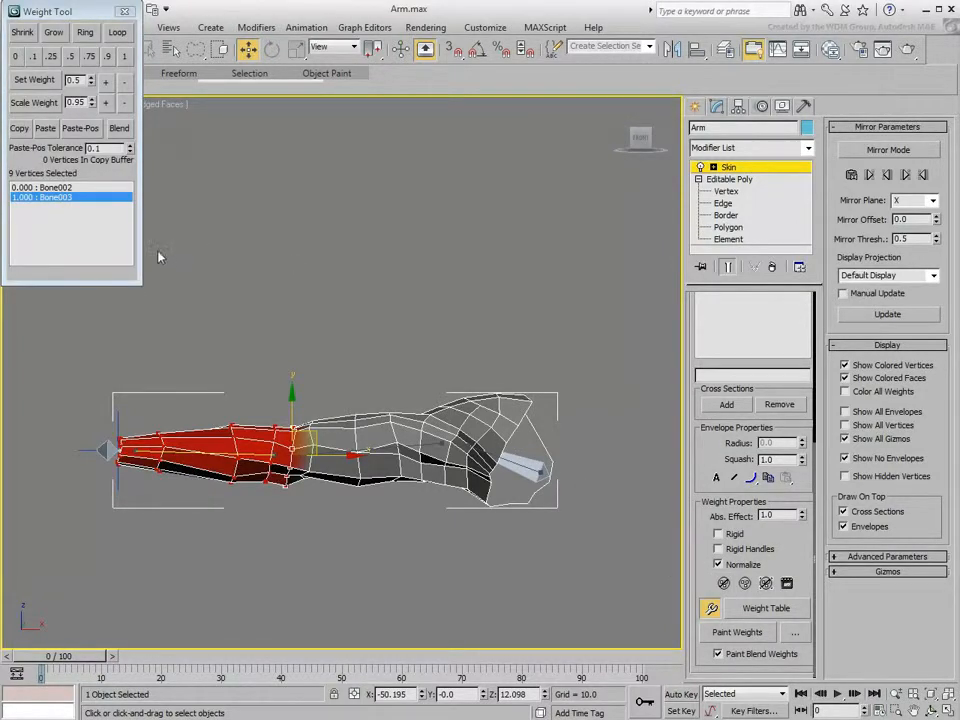
left_click(57, 188)
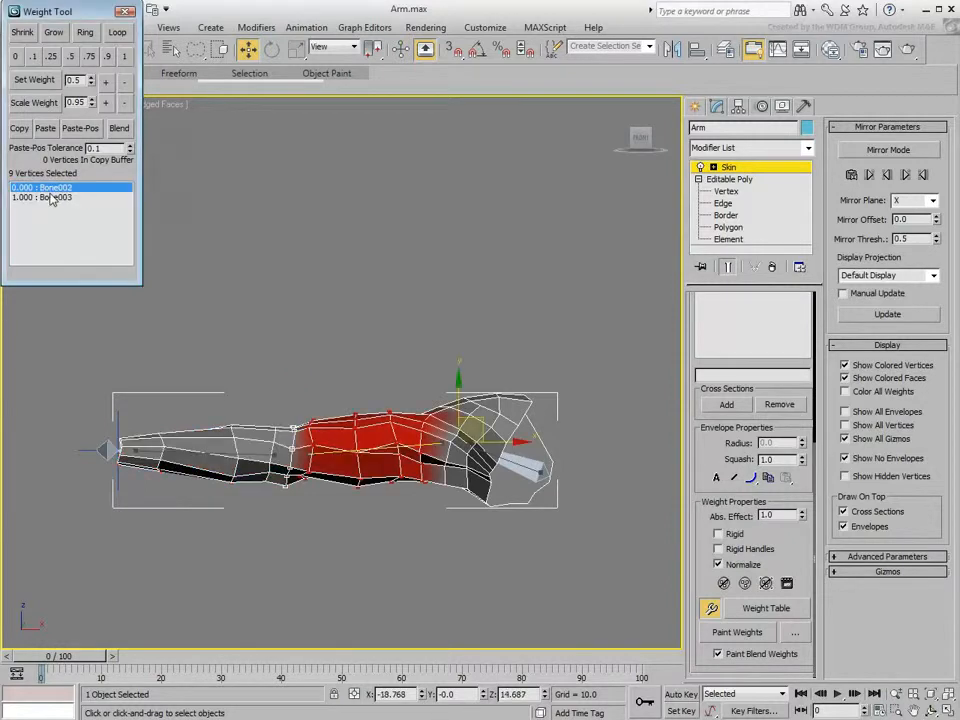
left_click(71, 57)
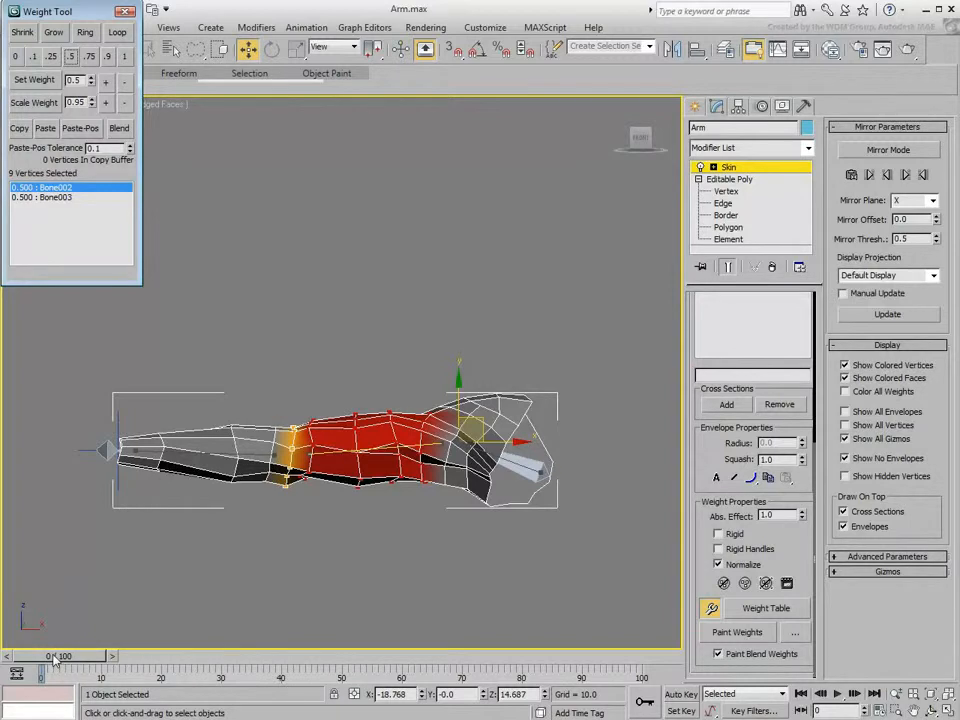
Step: Scrub to frame 8 to bend the arm and select the vertex loop on the forearm side of the elbow
left_click_drag(53, 658, 110, 600)
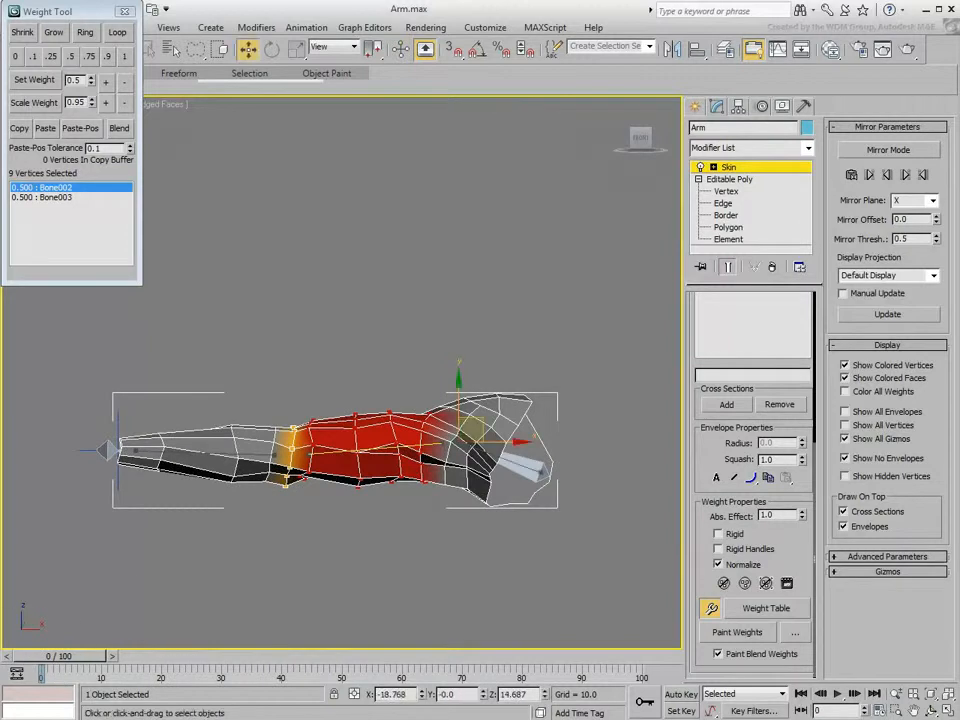
left_click_drag(68, 657, 110, 664)
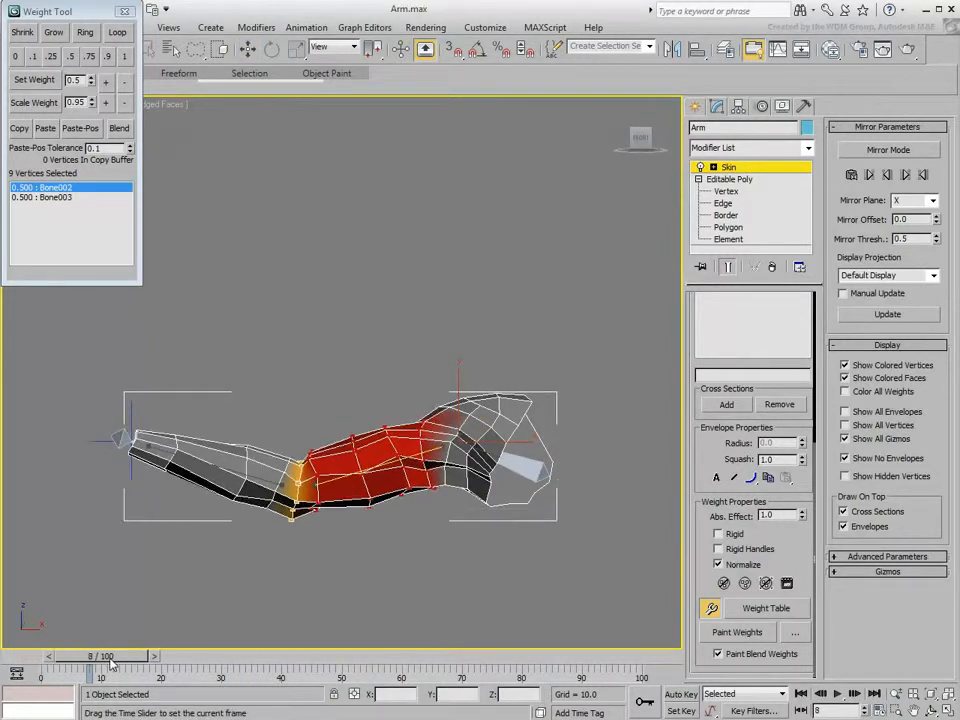
key("w")
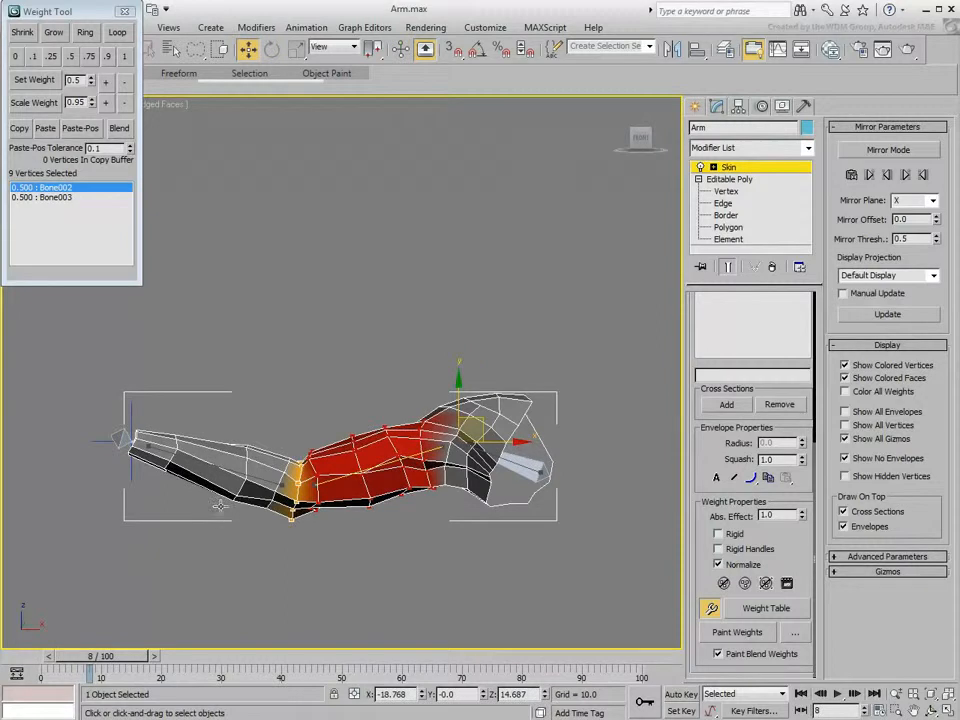
left_click(296, 462)
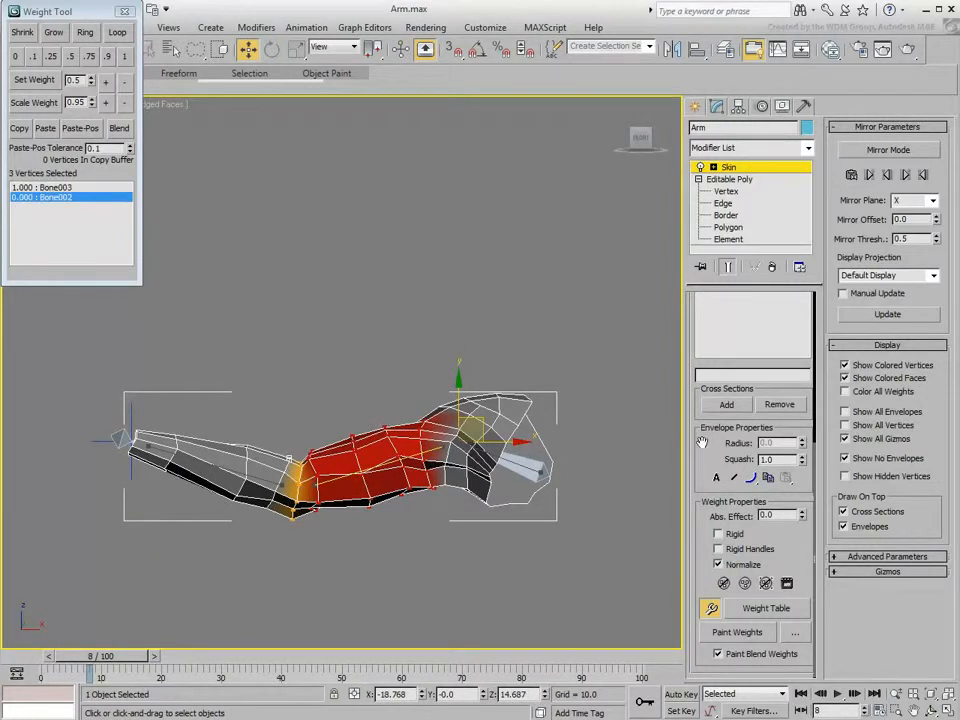
left_click_drag(703, 443, 704, 677)
left_click(784, 379)
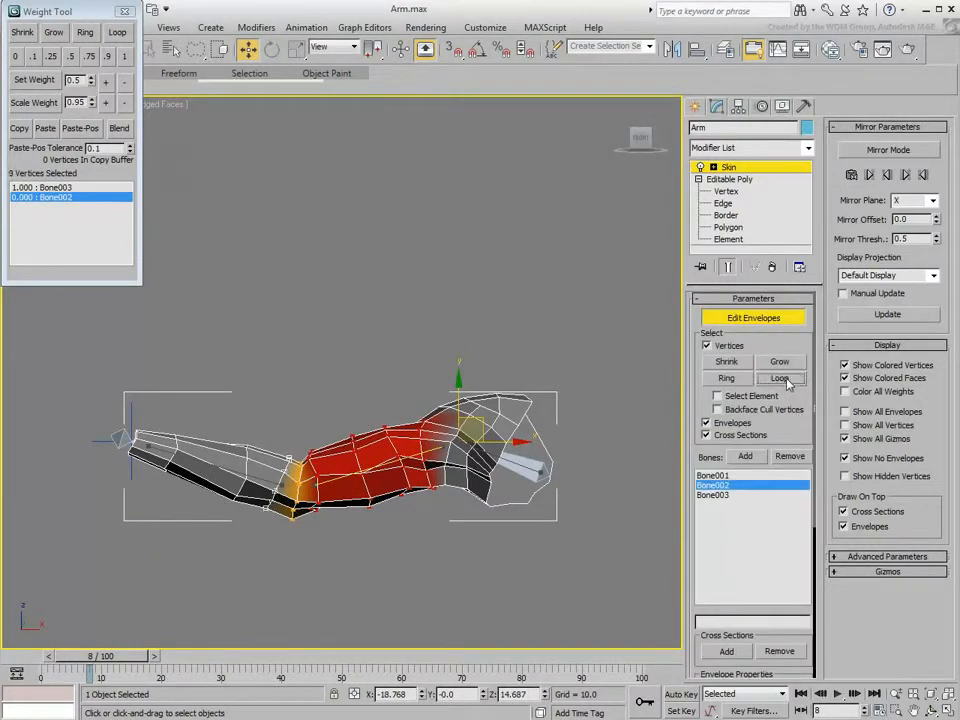
left_click_drag(691, 466, 695, 344)
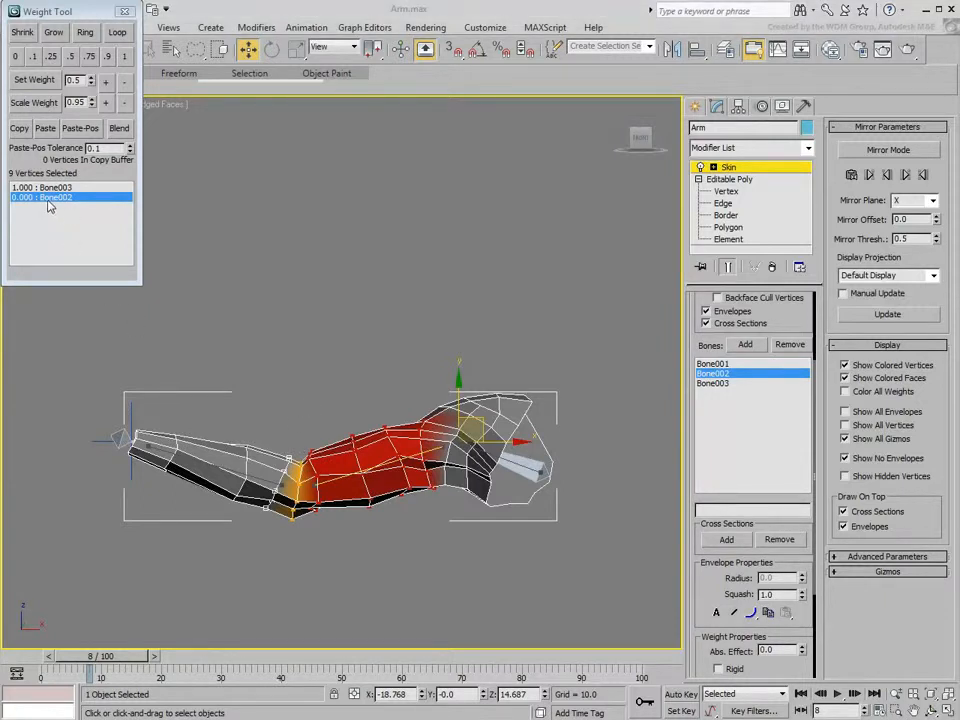
Step: Try Bone002 weights of 0.1 and 0.25 on the selected forearm-side loop, and settle on 0.23
left_click(47, 202)
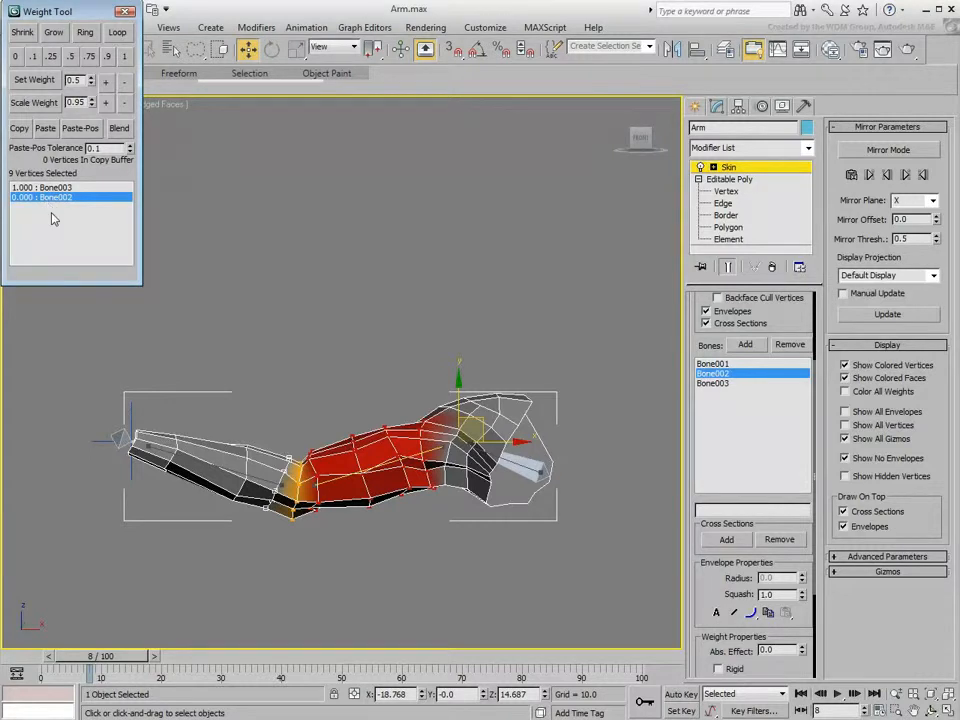
left_click(34, 57)
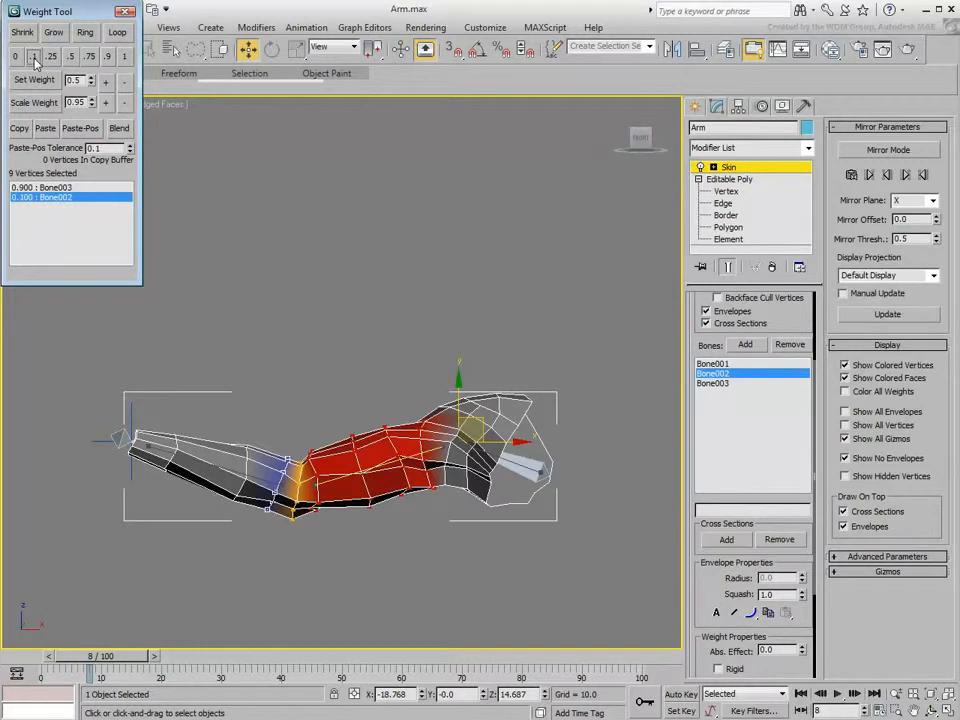
left_click(51, 57)
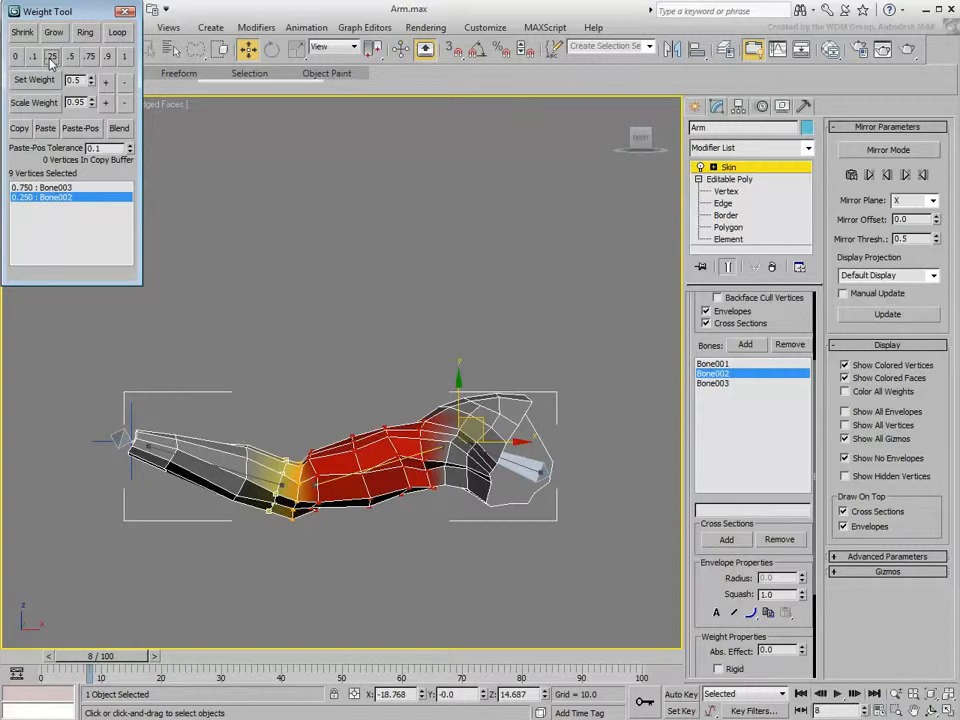
left_click_drag(83, 79, 53, 81)
type("1")
left_click(30, 80)
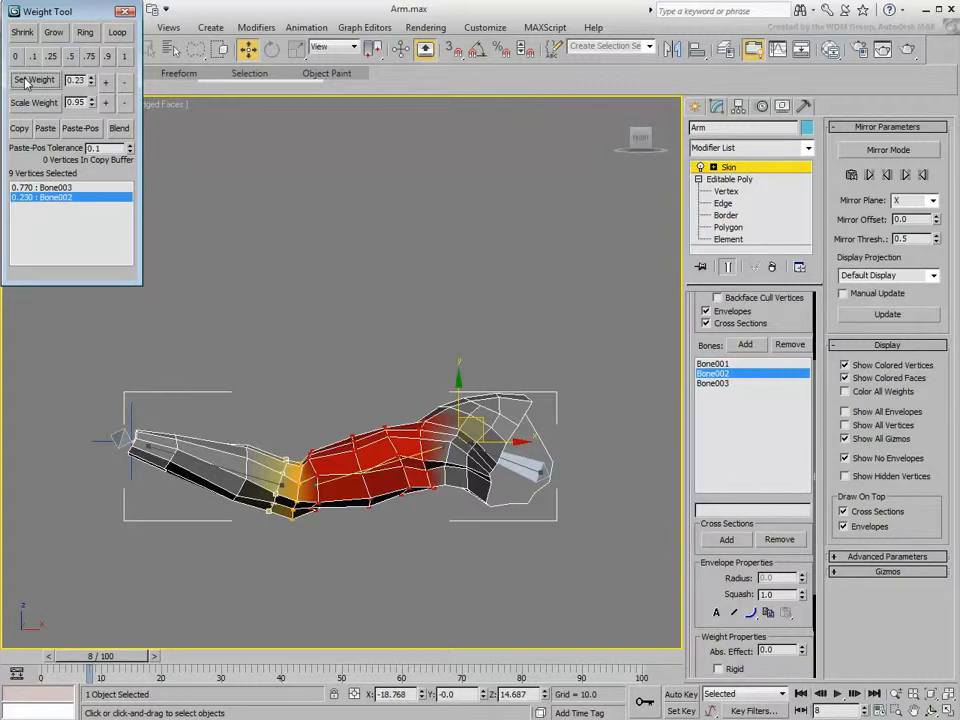
Step: Check the bend at frame 12, scale the loop's Bone002 weight down to 0.196 in 0.95 increments, and scrub back to frame 7
left_click_drag(121, 658, 143, 660)
key("w")
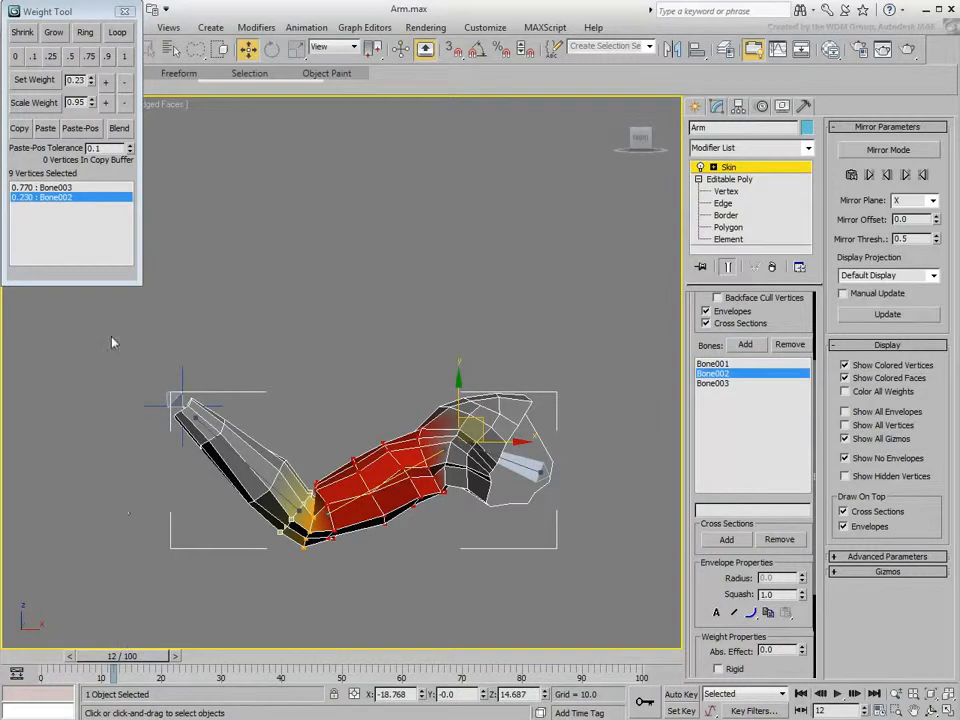
left_click(105, 103)
left_click(125, 103)
left_click(125, 103)
left_click(125, 103)
left_click(125, 103)
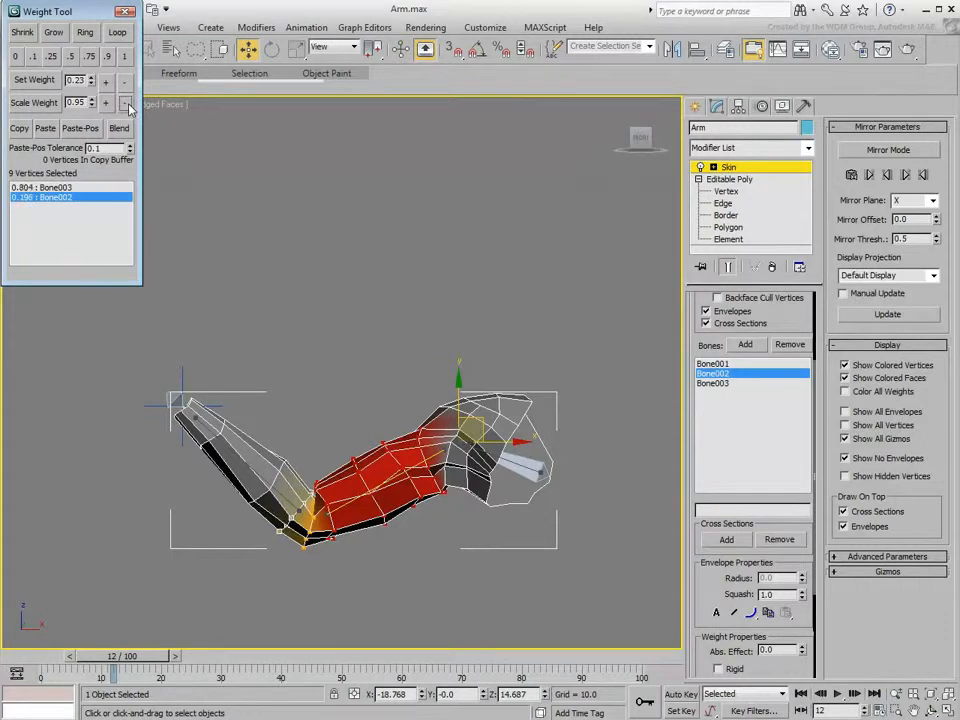
left_click_drag(142, 661, 116, 648)
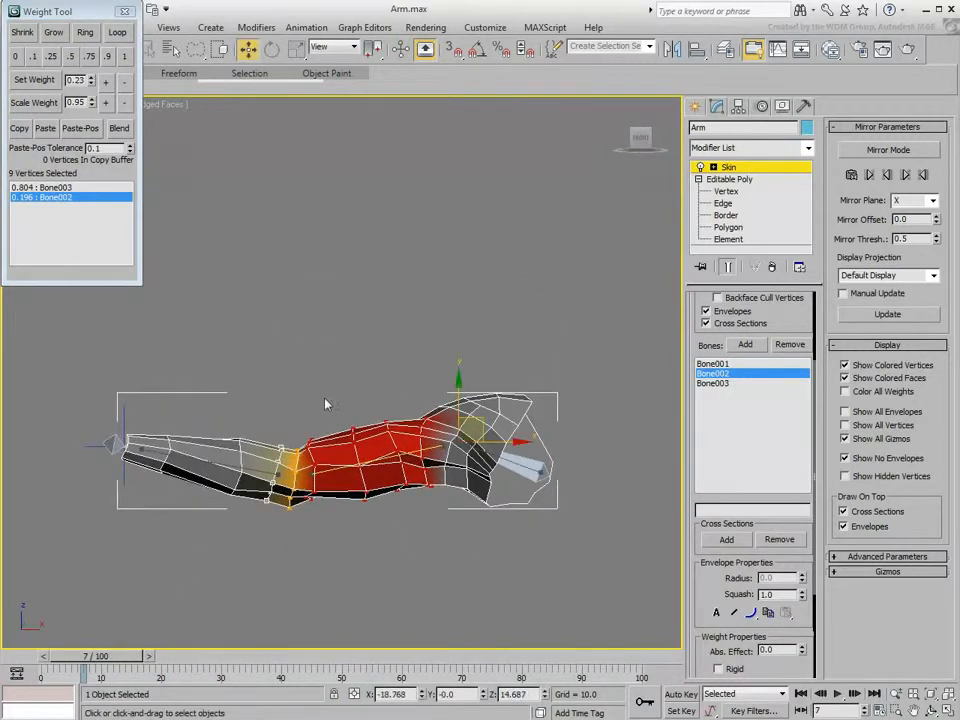
Step: Give the vertex loop on the upper-arm side of the elbow a Bone003 weight of 0.1 and check the bend at frame 13
left_click_drag(303, 427, 324, 449)
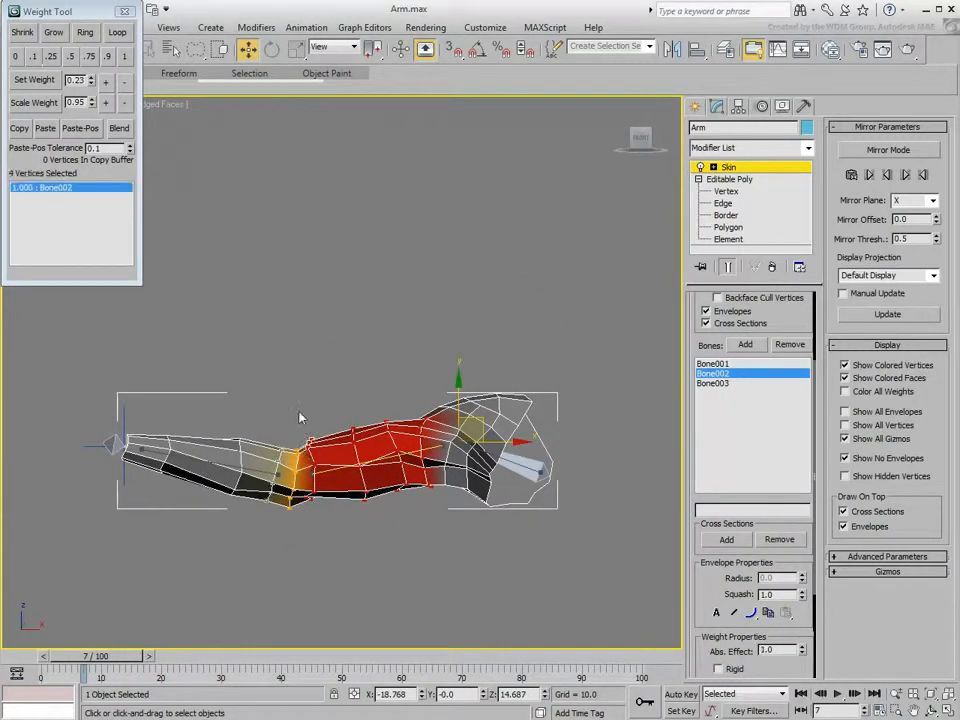
left_click_drag(706, 351, 706, 466)
left_click(708, 478)
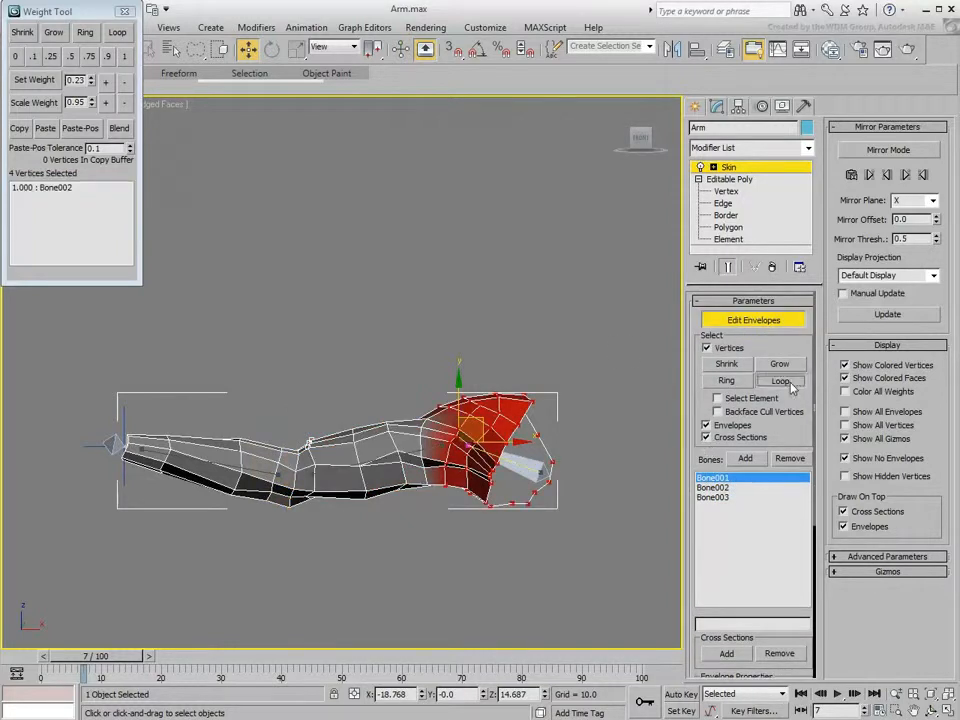
left_click(714, 497)
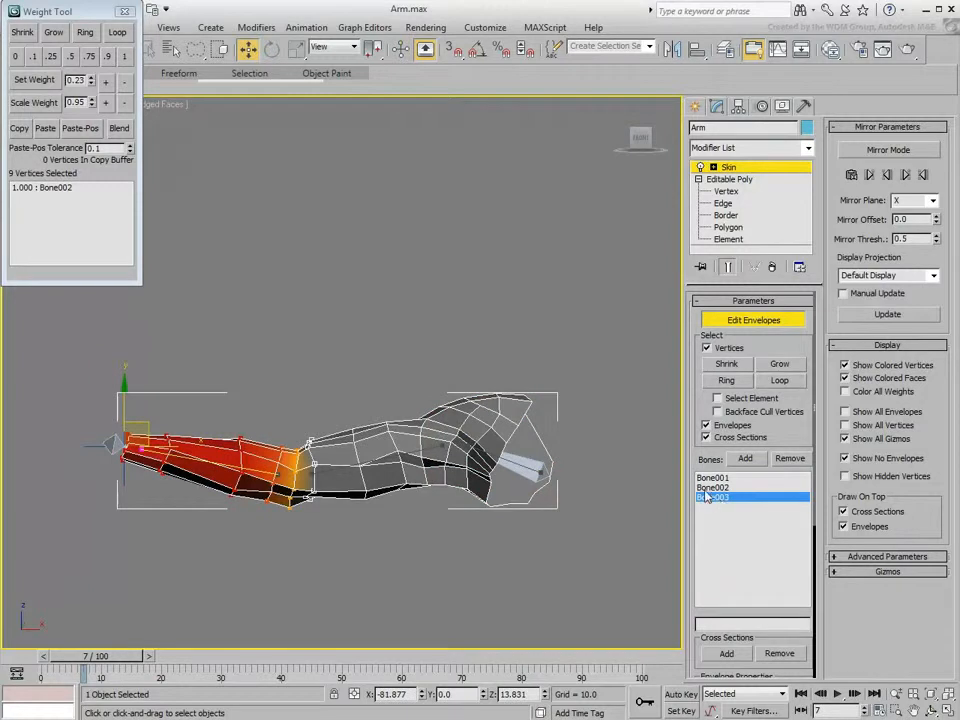
left_click(56, 188)
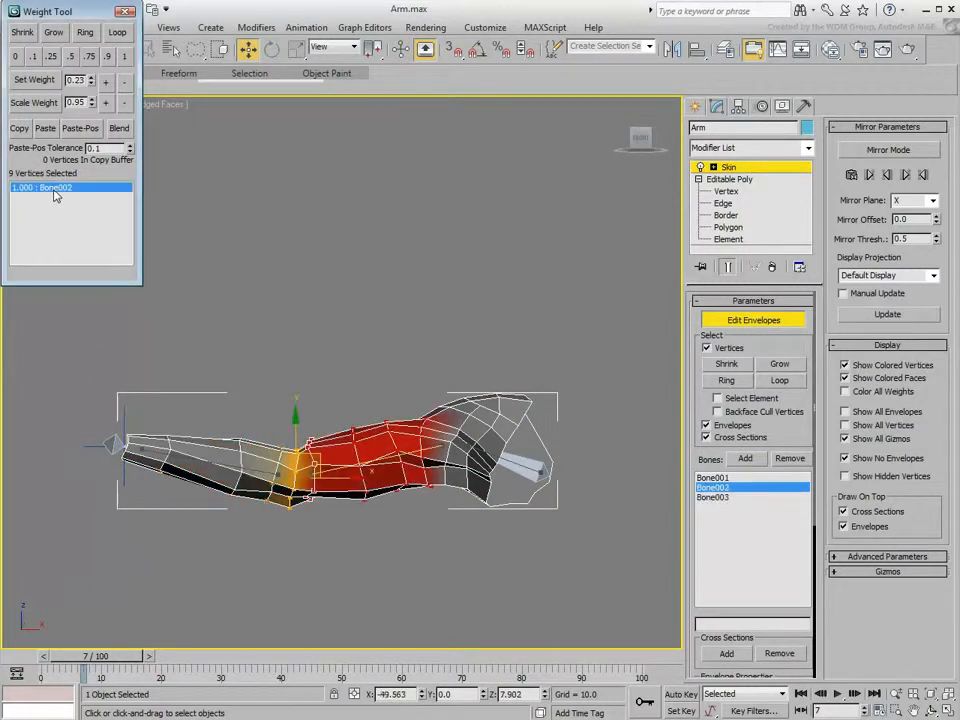
left_click(213, 463)
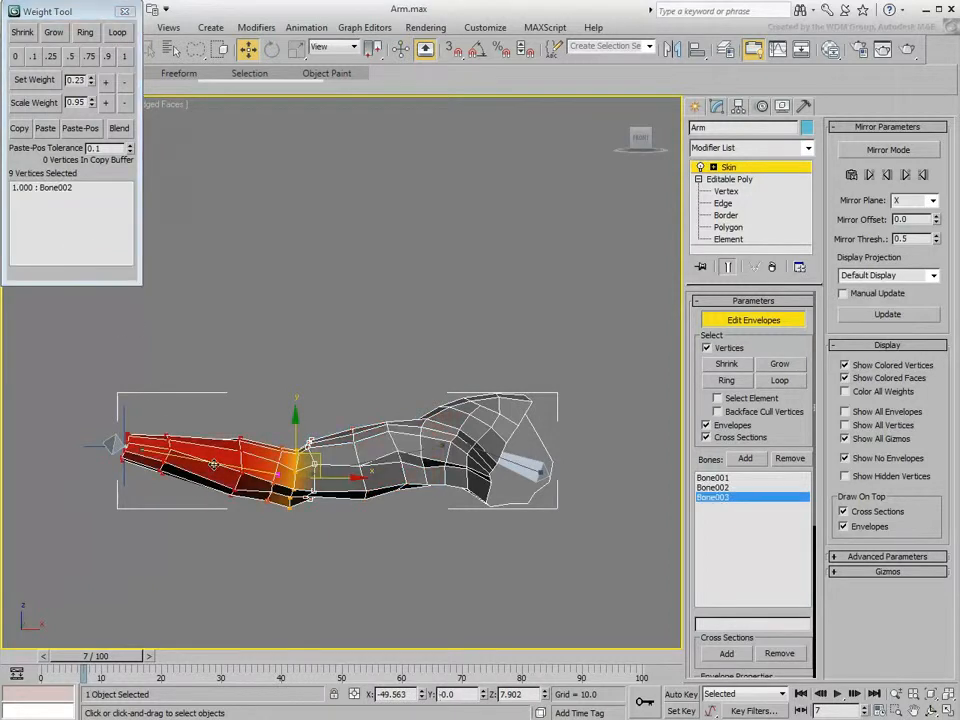
left_click(35, 57)
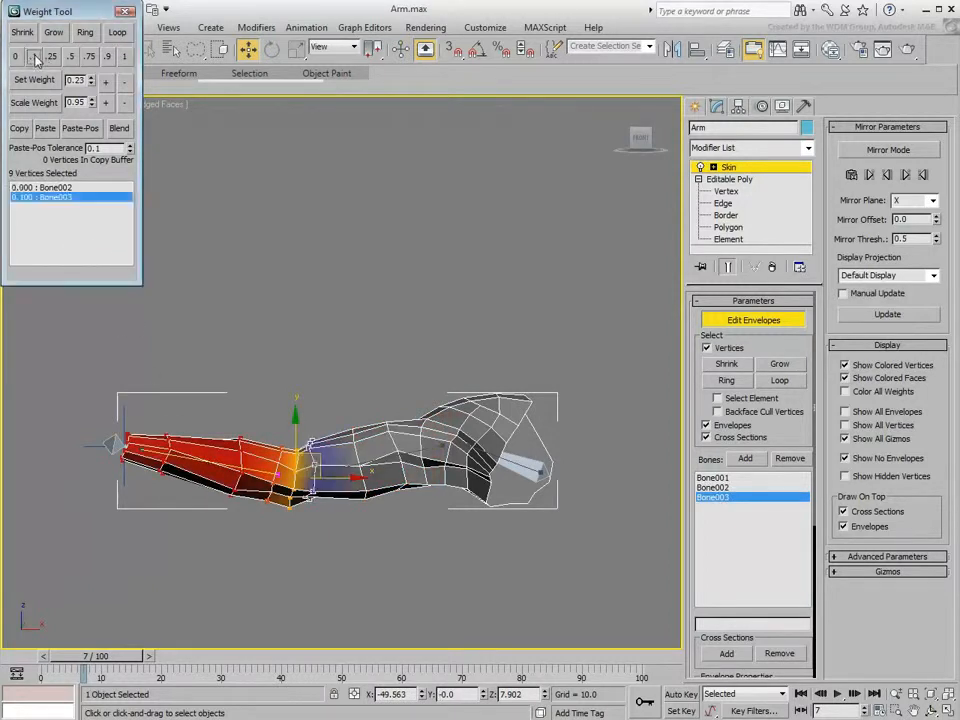
left_click_drag(92, 663, 131, 663)
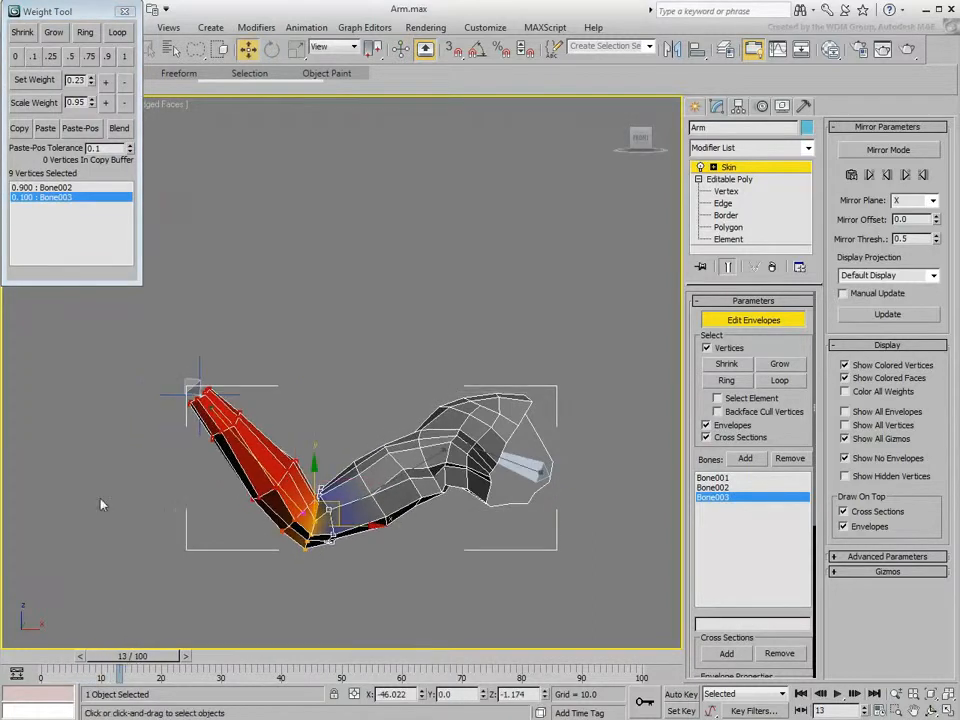
Step: Set the loop's Bone003 weight to 0.25, scale it down to 0.174 in 0.95 increments, and check the bend at frame 19
left_click(52, 57)
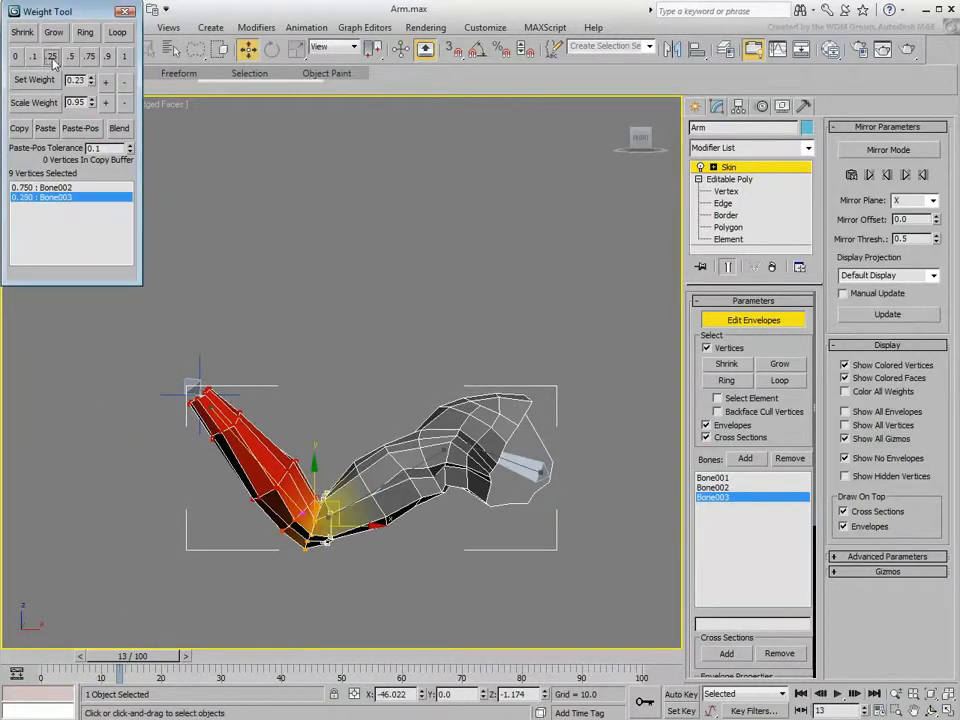
left_click(106, 104)
left_click(126, 105)
left_click(126, 105)
left_click(126, 105)
left_click(126, 105)
left_click(126, 105)
left_click(126, 105)
left_click(126, 105)
left_click(126, 105)
mouse_move(142, 660)
left_mouse_down()
mouse_move(198, 668)
mouse_move(100, 660)
mouse_move(212, 658)
mouse_move(43, 651)
mouse_move(155, 660)
left_mouse_up()
key("w")
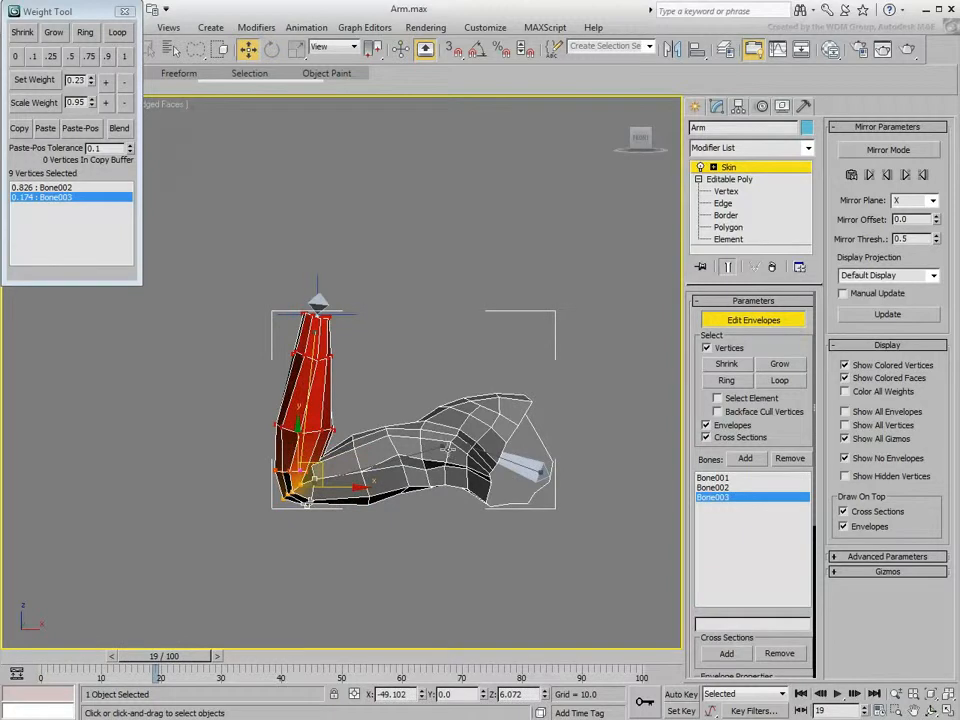
Step: Select the vertex loop where the upper arm meets the shoulder, set its Bone002 weight to 0.25, and scrub to frame 44
scroll(466, 457, "up", 4)
left_click(380, 353)
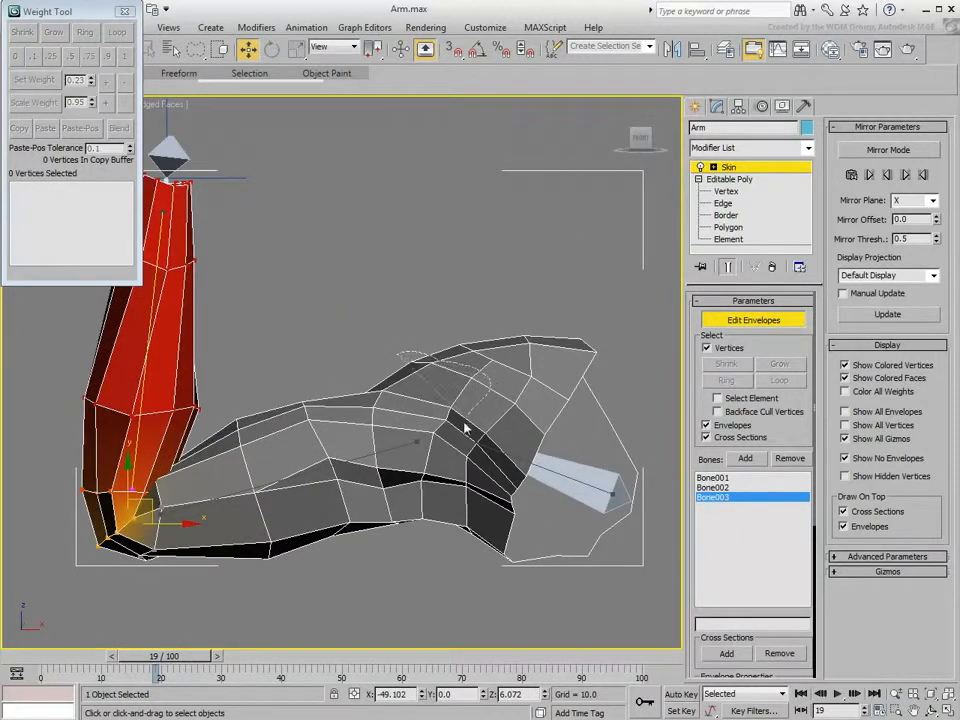
left_click_drag(421, 538, 407, 375)
left_click_drag(146, 657, 284, 655)
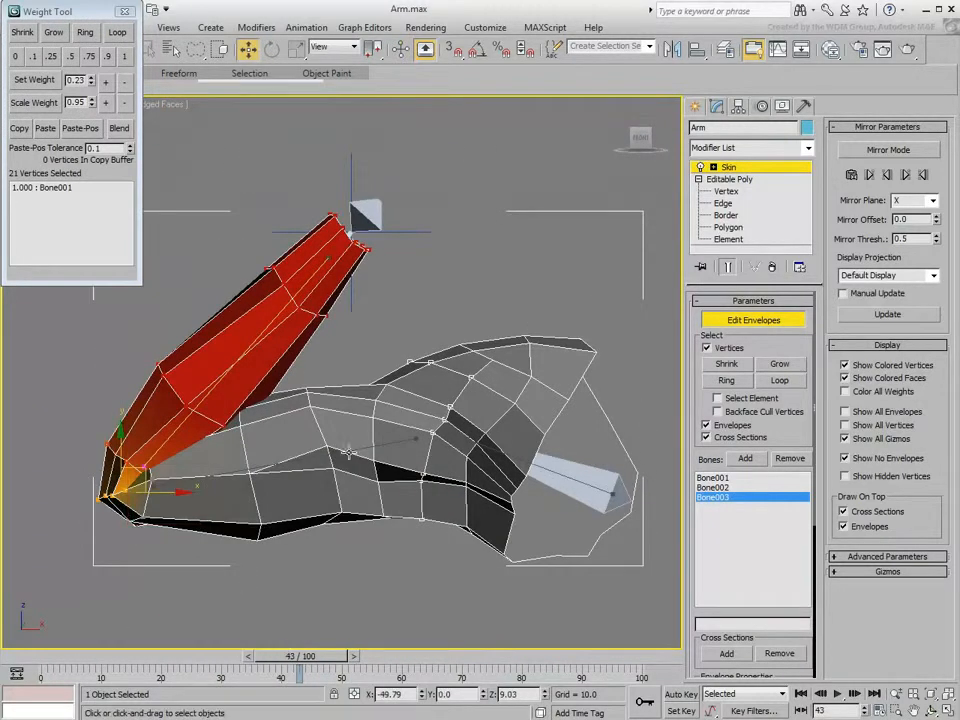
left_click(348, 452)
left_click(53, 57)
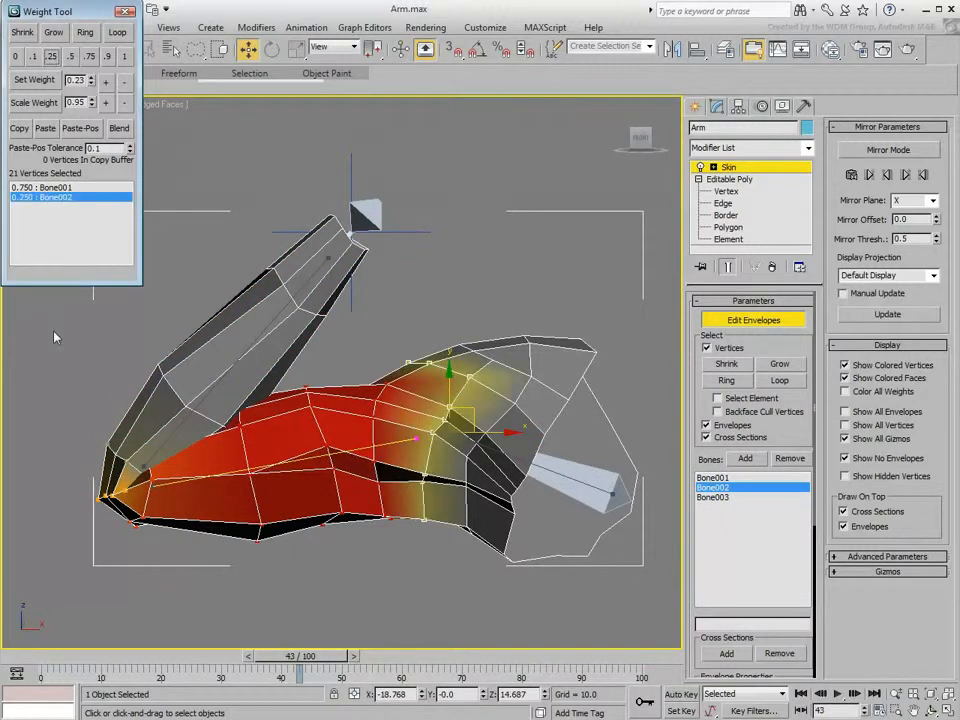
mouse_move(280, 657)
left_mouse_down()
mouse_move(343, 655)
mouse_move(292, 651)
left_mouse_up()
key("w")
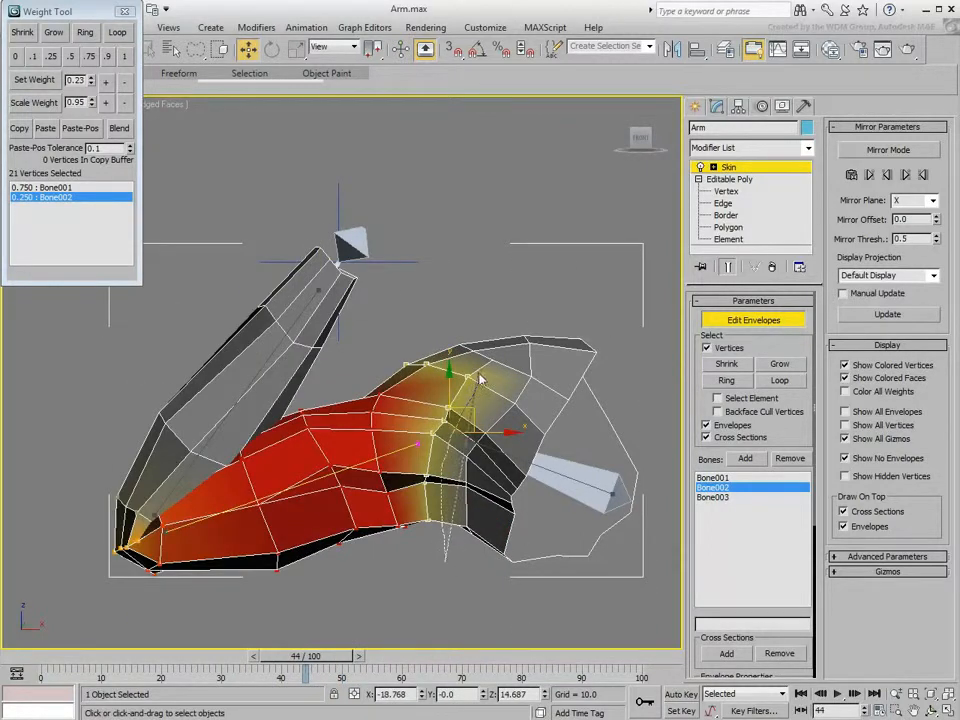
Step: Select the next vertex loop toward the shoulder and set its Bone002 weight to 0.15
mouse_move(490, 351)
left_mouse_down()
mouse_move(542, 369)
mouse_move(440, 584)
left_mouse_up()
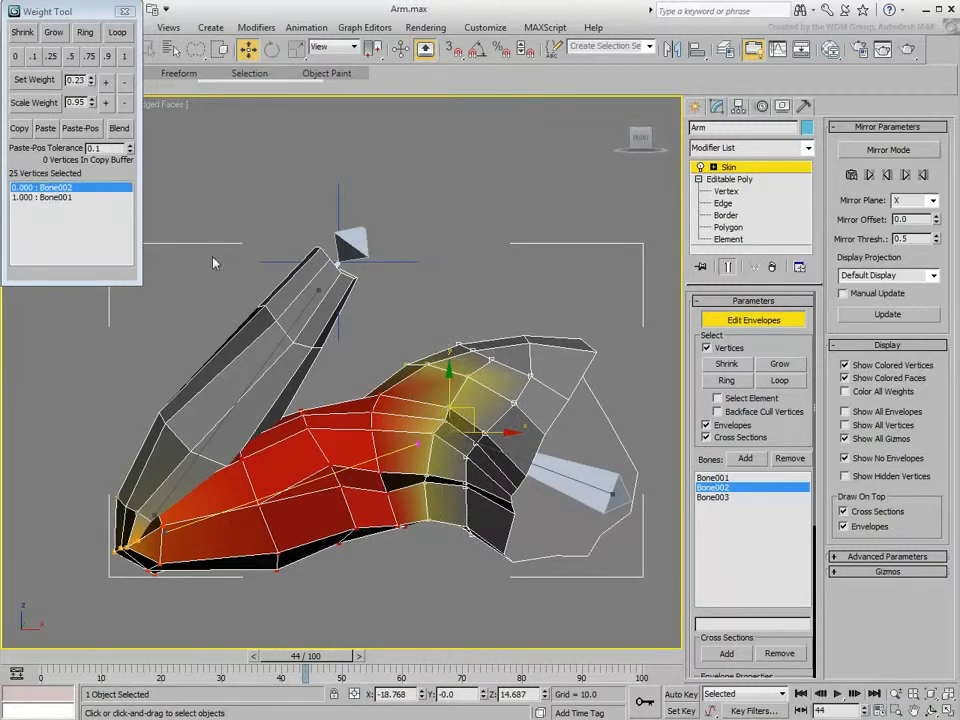
double_click(75, 80)
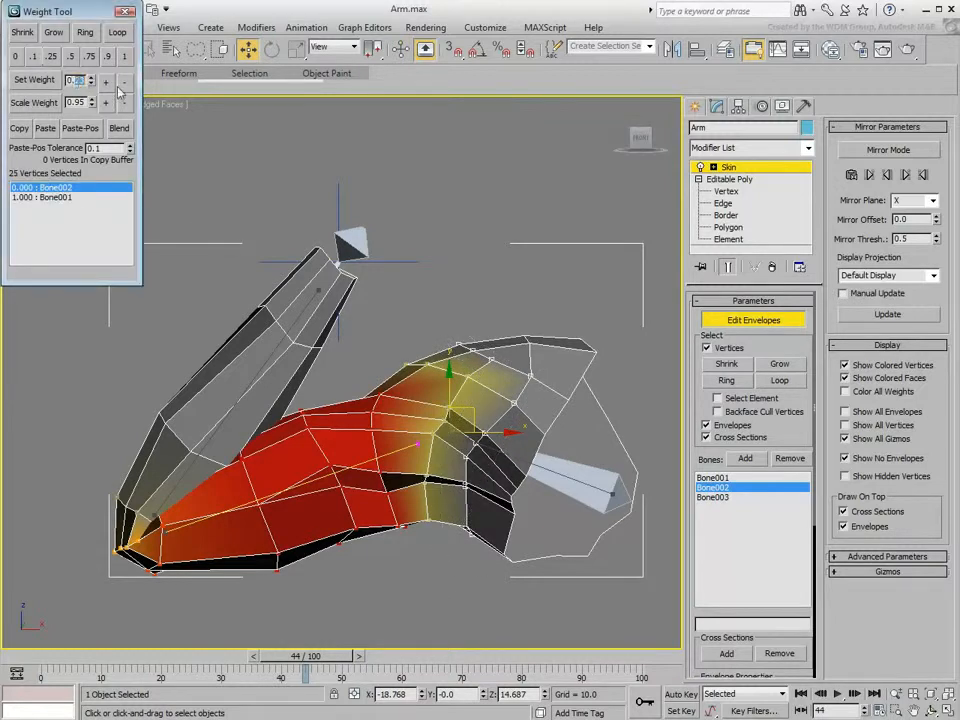
left_click(49, 80)
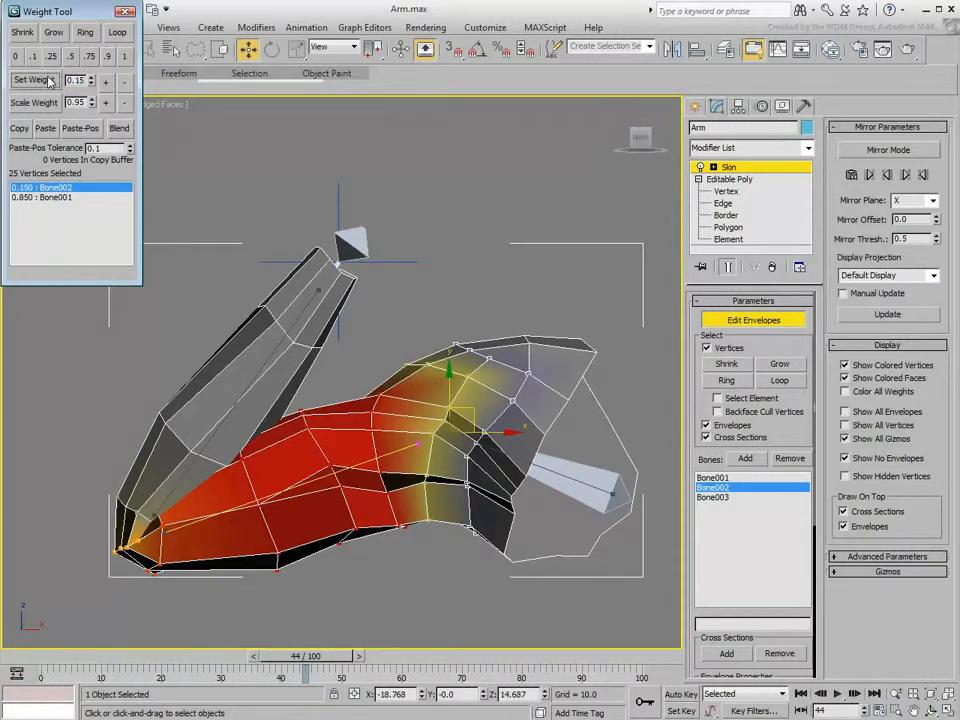
mouse_move(280, 657)
left_mouse_down()
mouse_move(200, 657)
mouse_move(348, 665)
mouse_move(281, 663)
left_mouse_up()
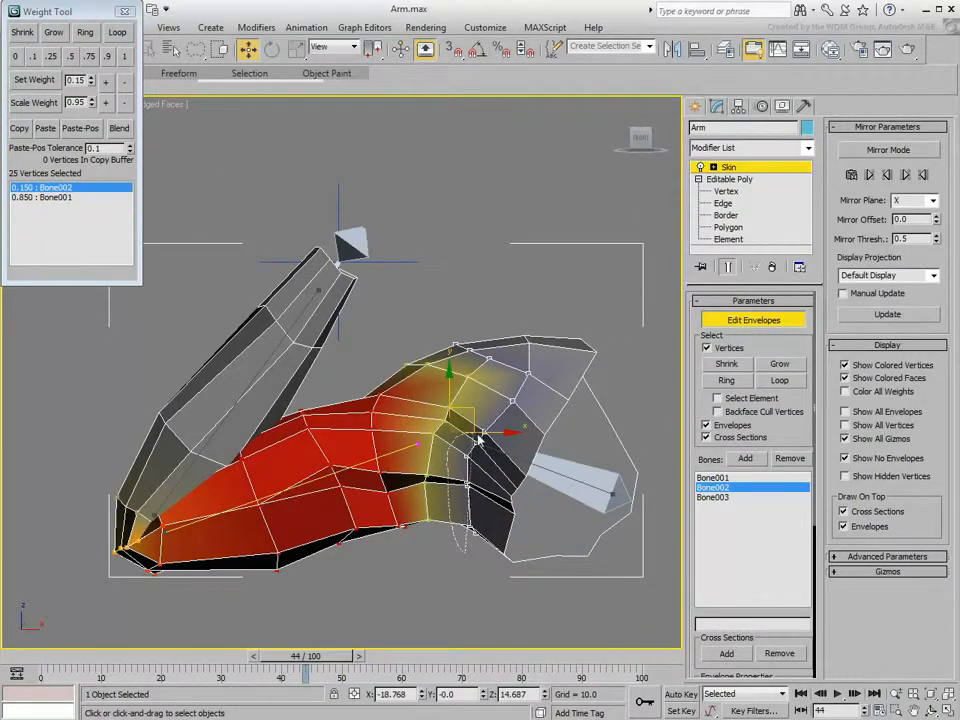
Step: At frame 48, adjust the Bone001 weight of that loop's armpit vertices to 0.805 in 0.95 increments, and scrub back to frame 44
mouse_move(484, 485)
left_mouse_down()
mouse_move(487, 547)
mouse_move(460, 570)
left_mouse_up()
left_click_drag(334, 660, 360, 662)
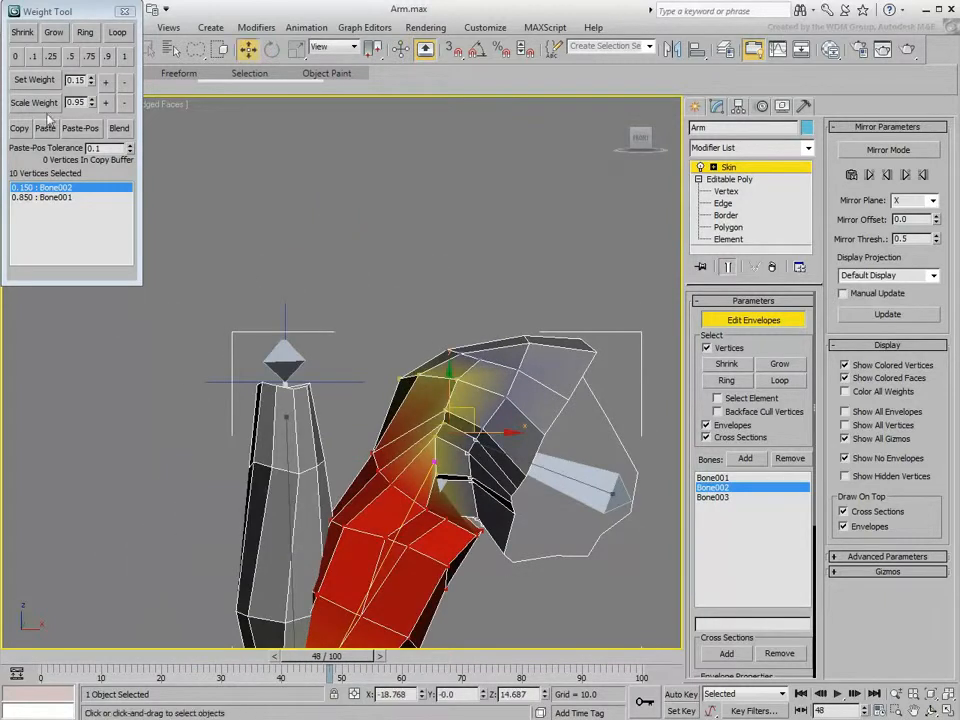
left_click(50, 199)
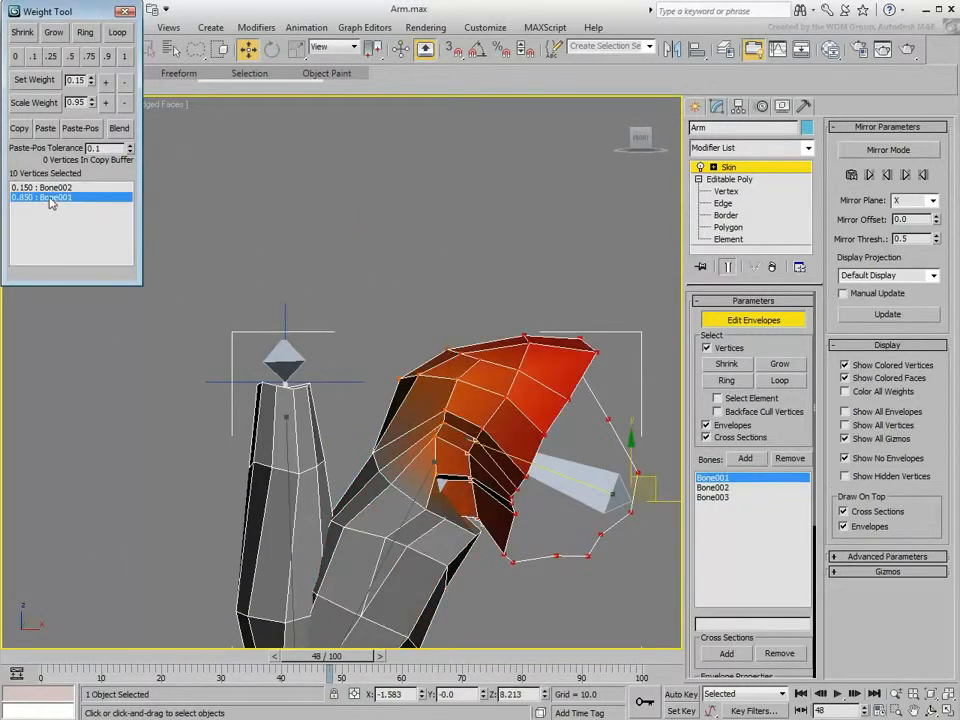
double_click(124, 106)
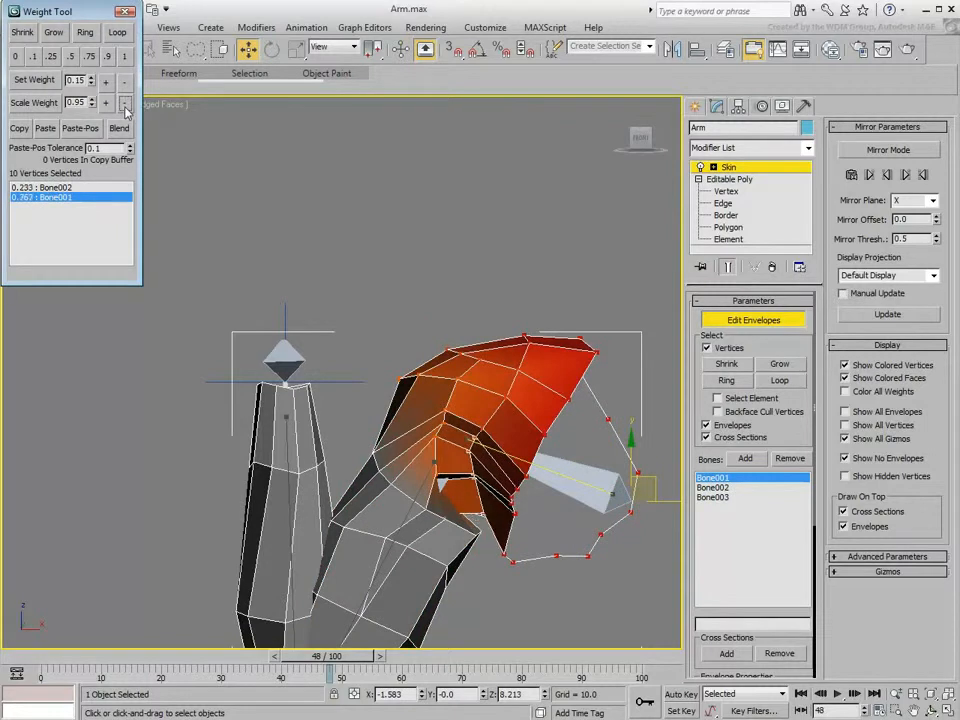
left_click(106, 104)
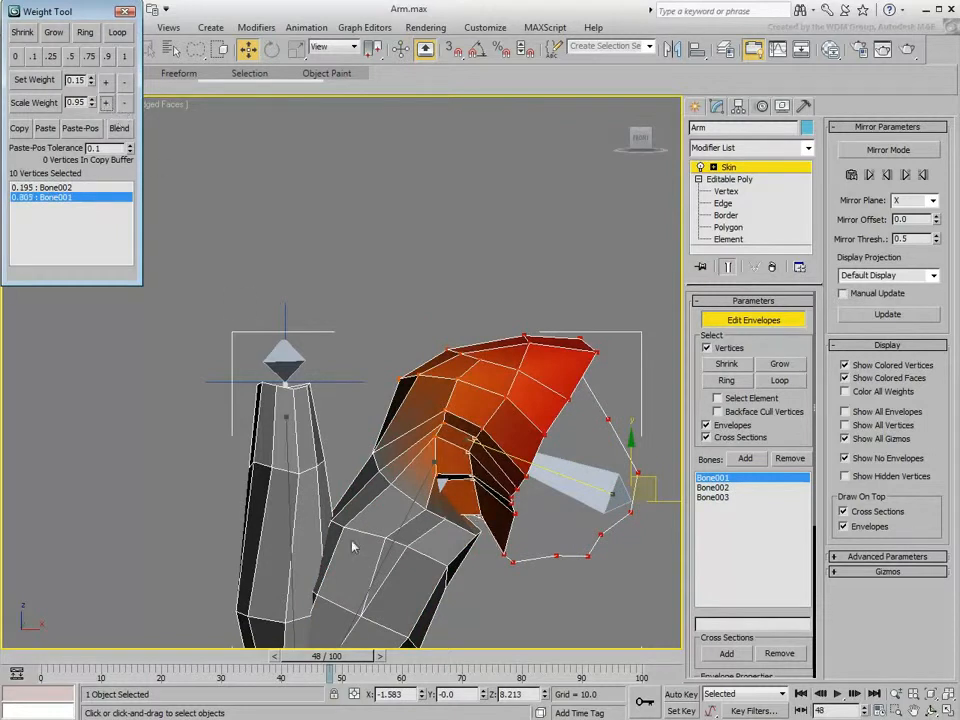
left_click_drag(333, 658, 309, 657)
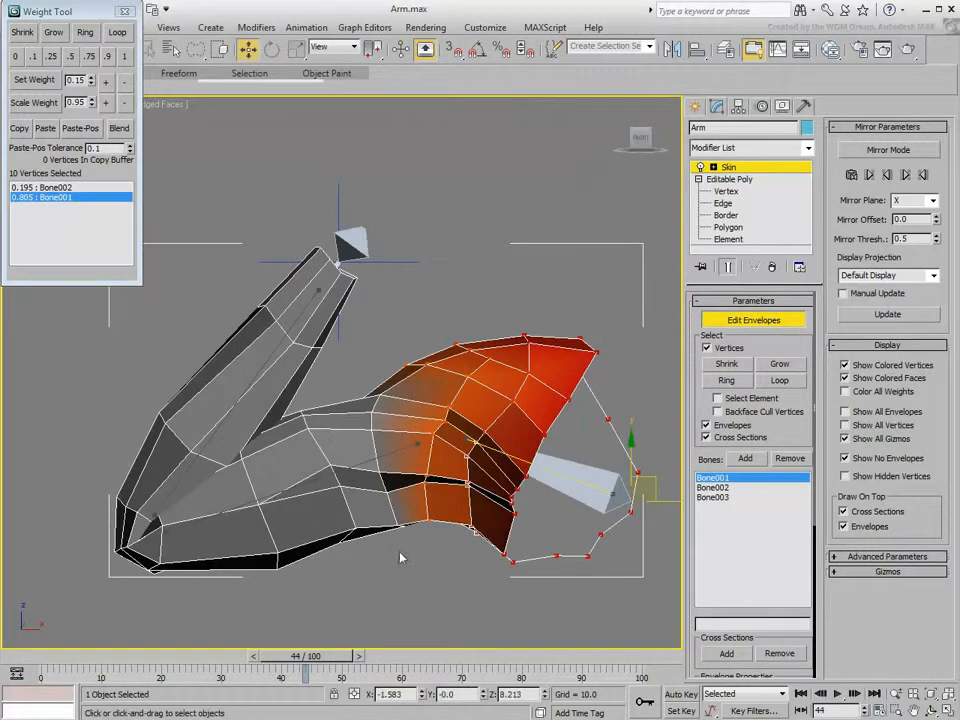
Step: At frame 48, scale the Bone001 weight of the first shoulder loop's four underside vertices down to 0.365, and scrub back to frame 45
mouse_move(436, 547)
left_mouse_down()
mouse_move(422, 478)
mouse_move(443, 488)
mouse_move(442, 540)
left_mouse_up()
left_click_drag(311, 656, 331, 657)
key("w")
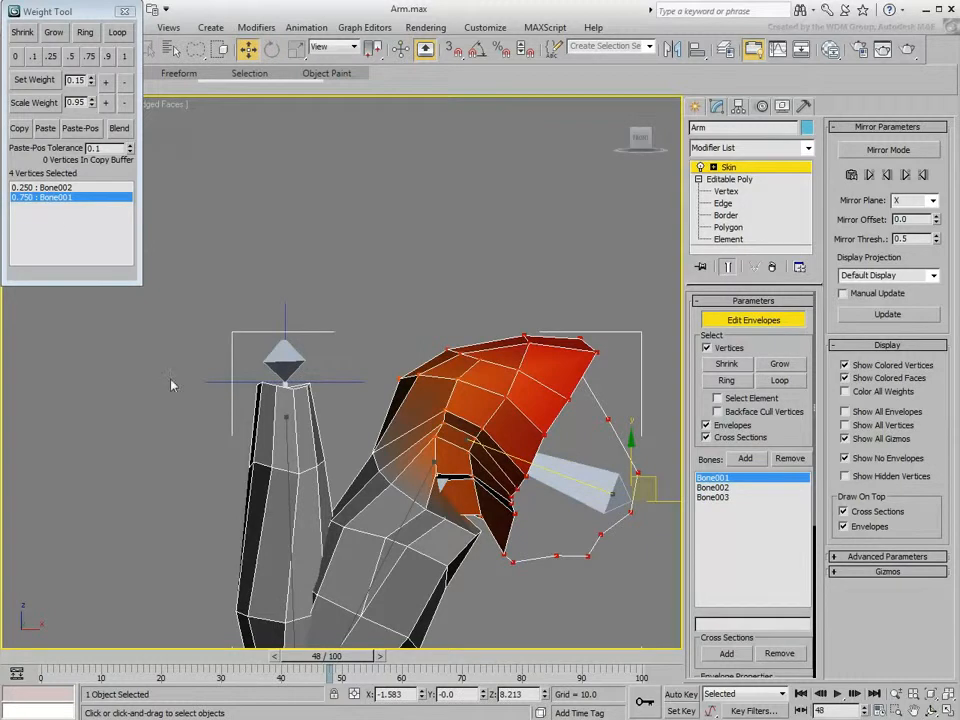
left_click(124, 103)
left_click(125, 103)
left_click(125, 103)
left_click(125, 103)
left_click(125, 103)
left_click(125, 103)
left_click(125, 103)
left_click(125, 103)
left_click(125, 103)
left_click(125, 103)
left_click(125, 103)
left_click(125, 103)
left_click(125, 103)
left_click(125, 103)
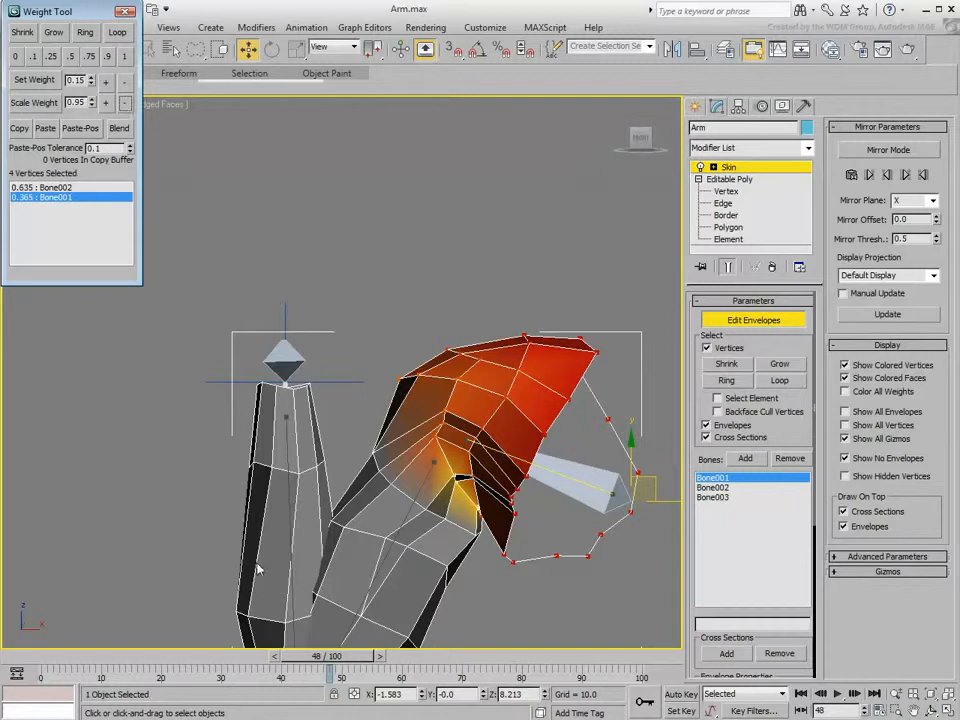
mouse_move(342, 660)
left_mouse_down()
mouse_move(360, 660)
mouse_move(327, 657)
left_mouse_up()
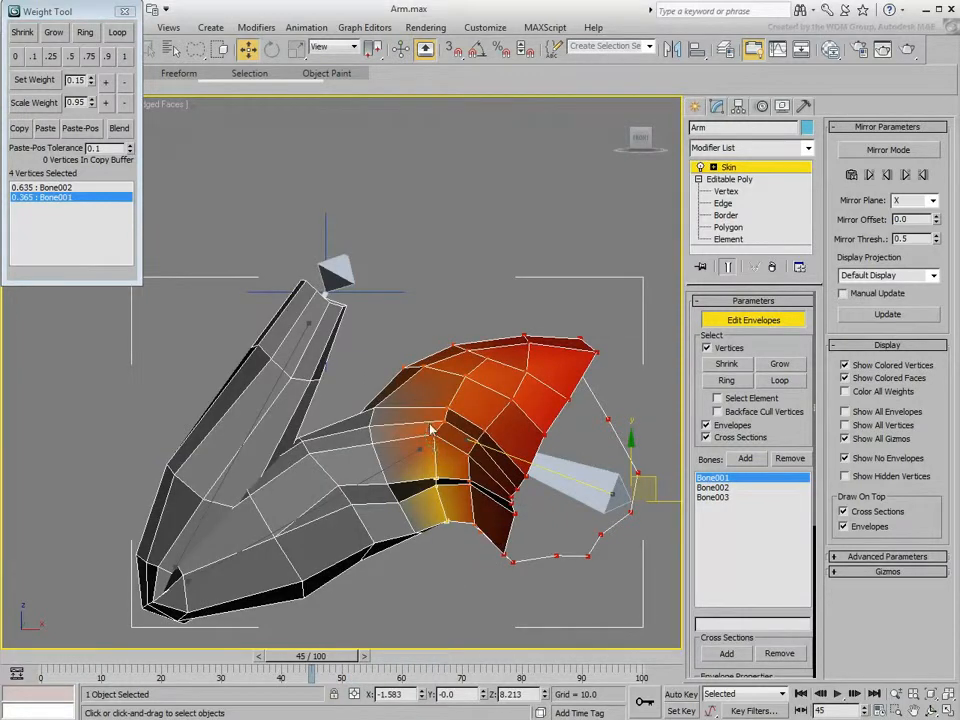
Step: Scale the Bone001 weight of the four vertices midway up the first shoulder loop down to 0.551, and scrub to frame 43
left_click_drag(452, 421, 424, 443)
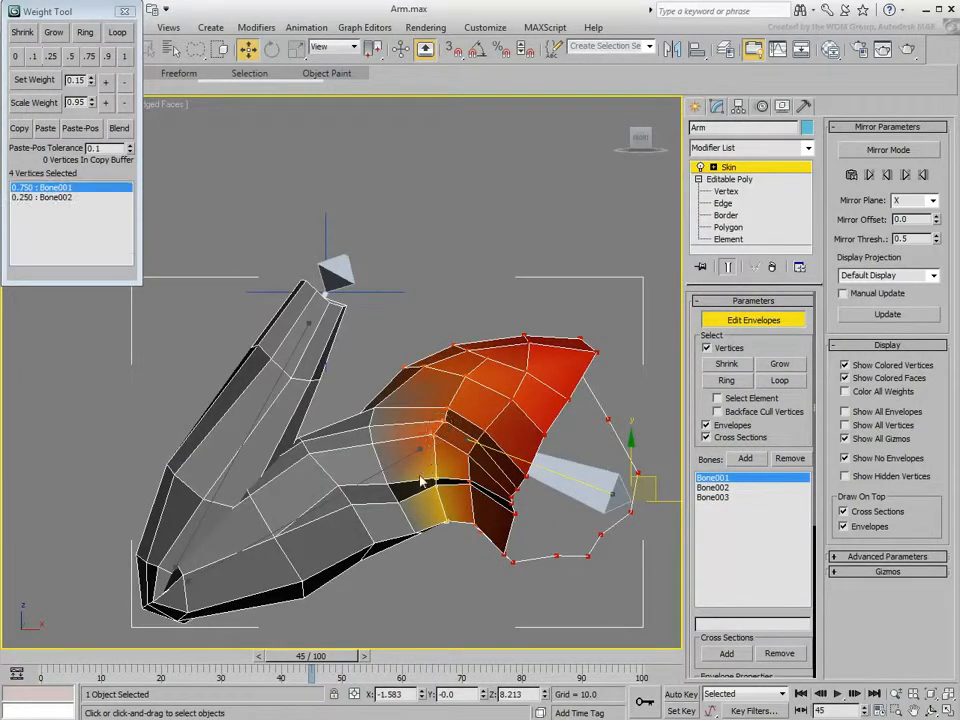
left_click(125, 103)
left_click(126, 106)
left_click(126, 106)
left_click(126, 106)
left_click(126, 106)
mouse_move(316, 665)
left_mouse_down()
mouse_move(286, 665)
mouse_move(362, 672)
mouse_move(309, 669)
left_mouse_up()
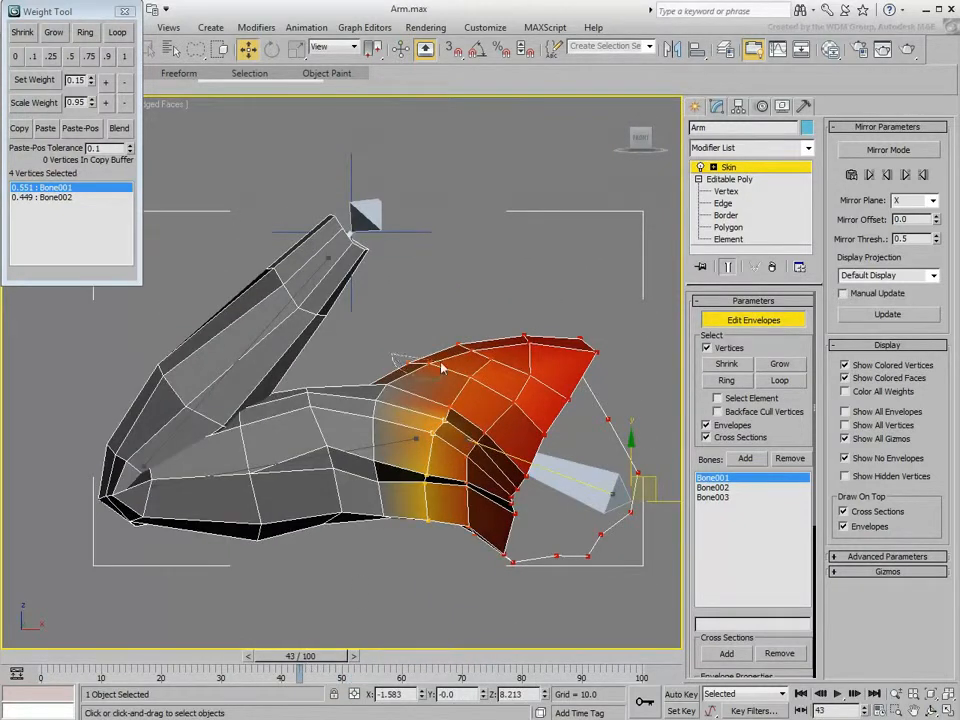
Step: Scale the Bone001 weight of the first shoulder loop's three top vertices down to 0.524, and return to frame 0
left_click_drag(446, 377, 378, 354)
left_click(127, 104)
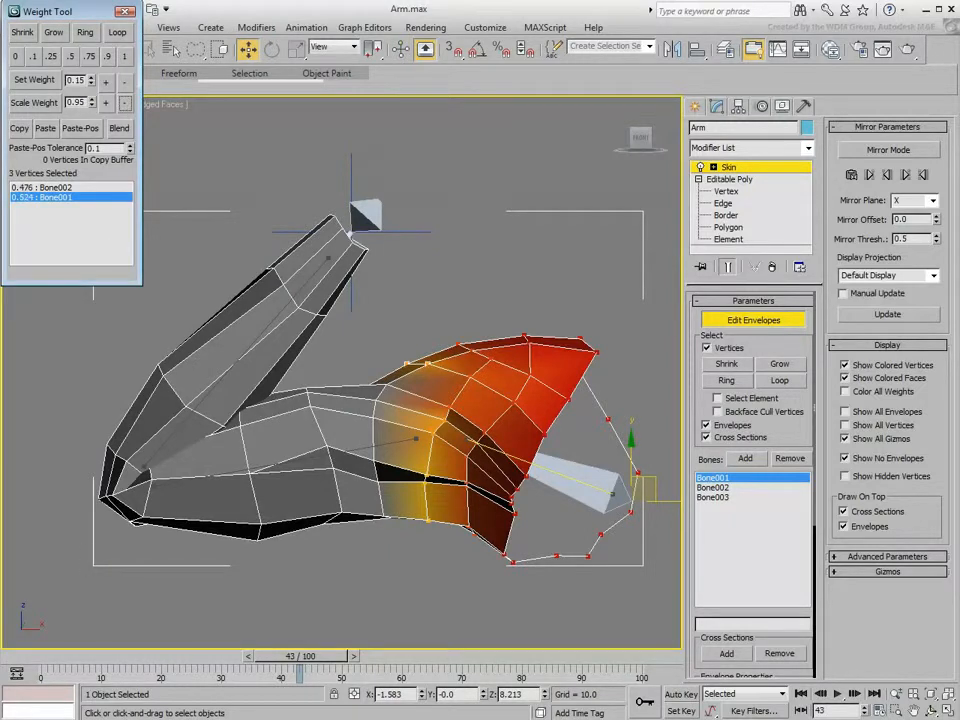
left_click_drag(297, 660, 40, 668)
key("w")
scroll(242, 579, "down", 6)
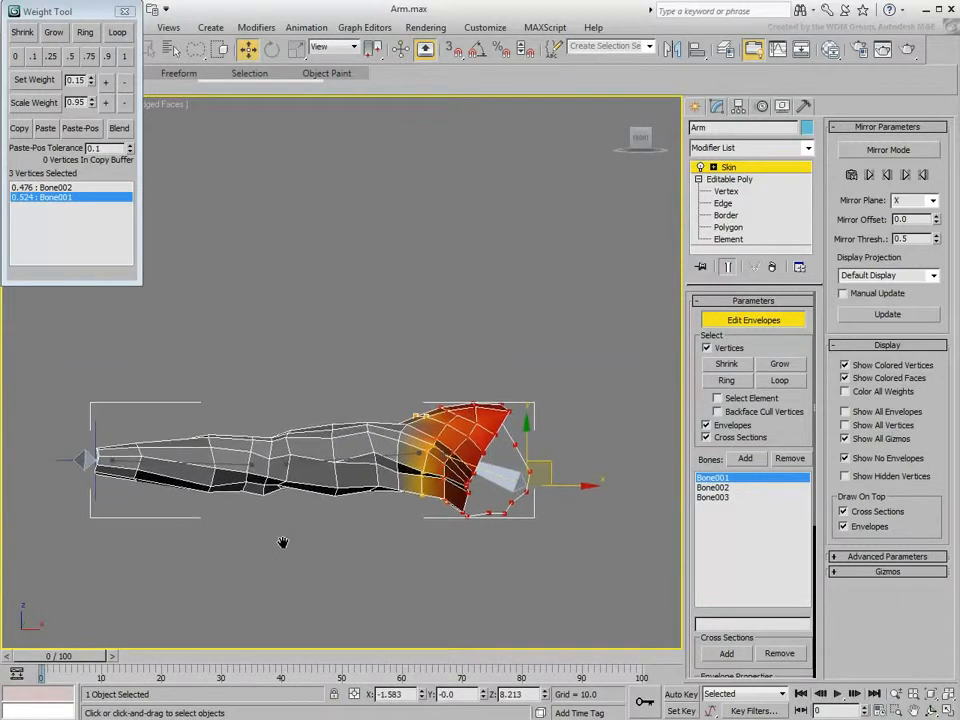
Step: Exit envelope editing, close the Weight Tool, and turn off the edged-faces display in the viewport
left_click(738, 320)
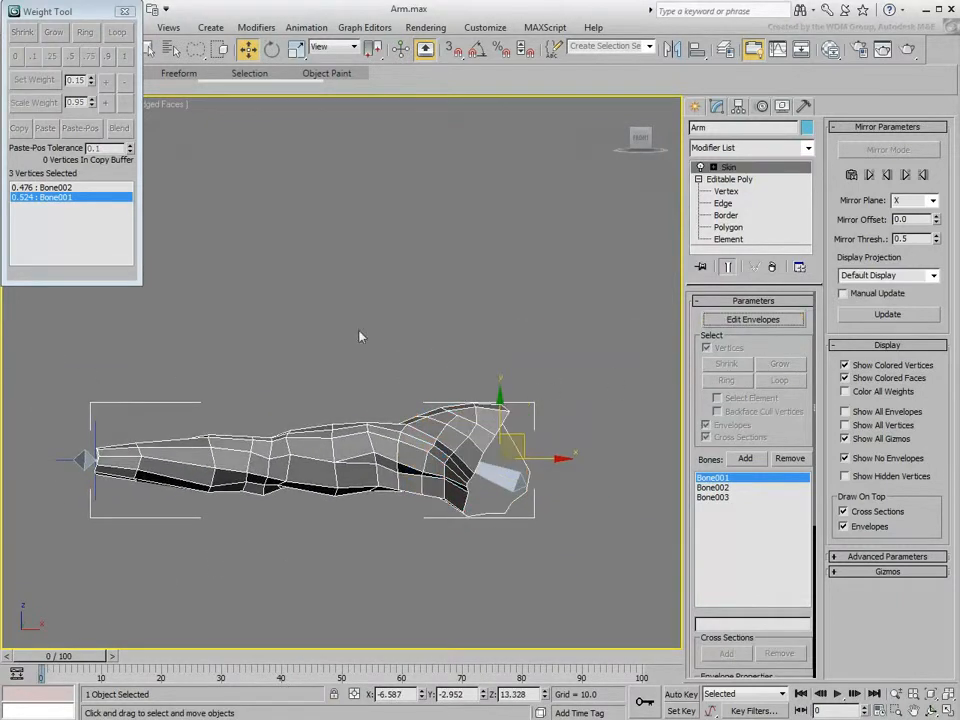
left_click(125, 11)
middle_click_drag(237, 403, 267, 373)
left_click_drag(65, 676, 40, 673)
key("w")
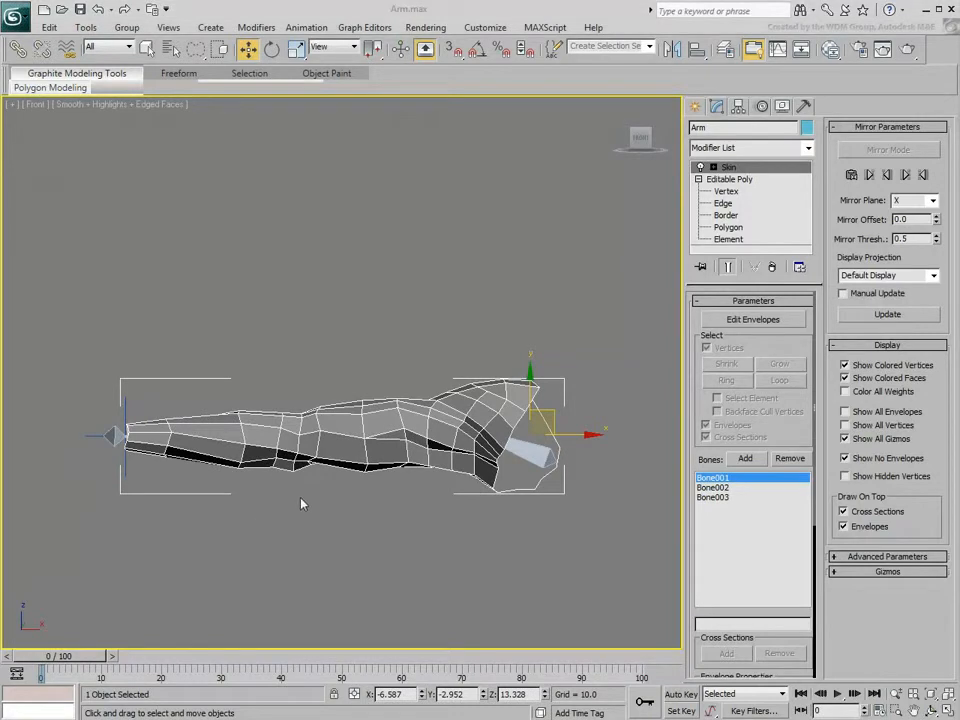
middle_click_drag(306, 505, 309, 503)
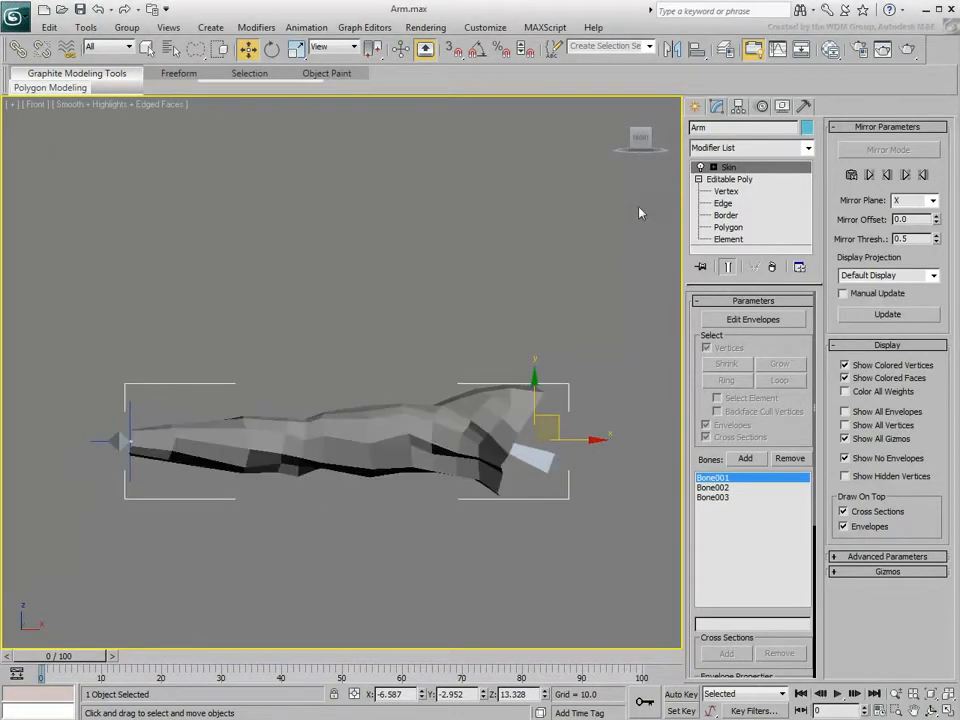
Step: Add a MeshSmooth modifier on top of the arm's Skin and scrub the animation to check the smoothed deformation
left_click(743, 148)
scroll(740, 520, "down", 6)
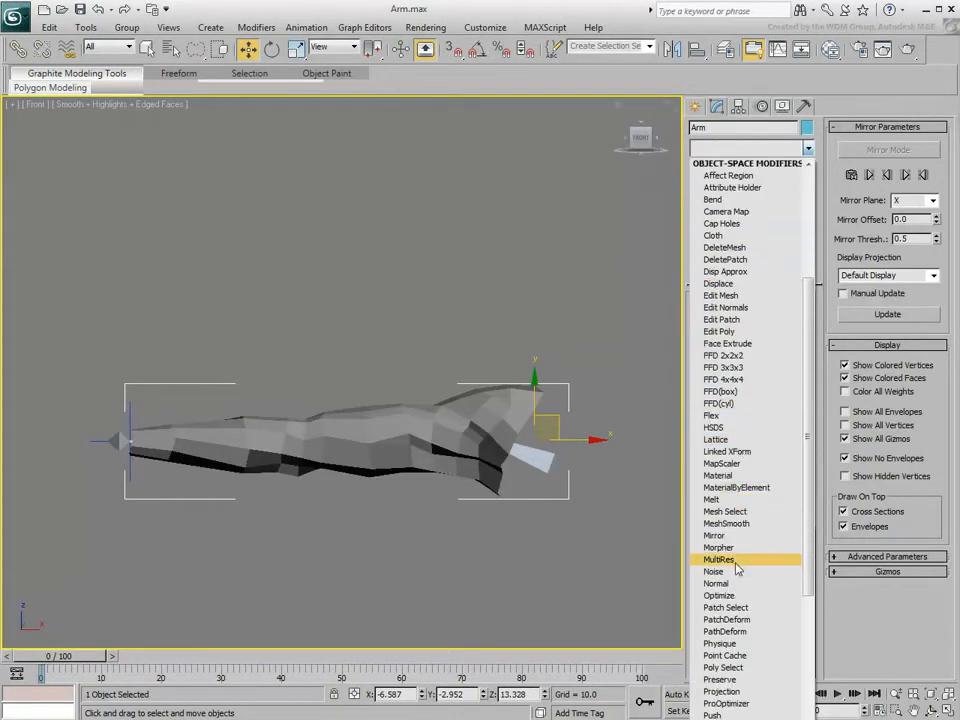
left_click(735, 523)
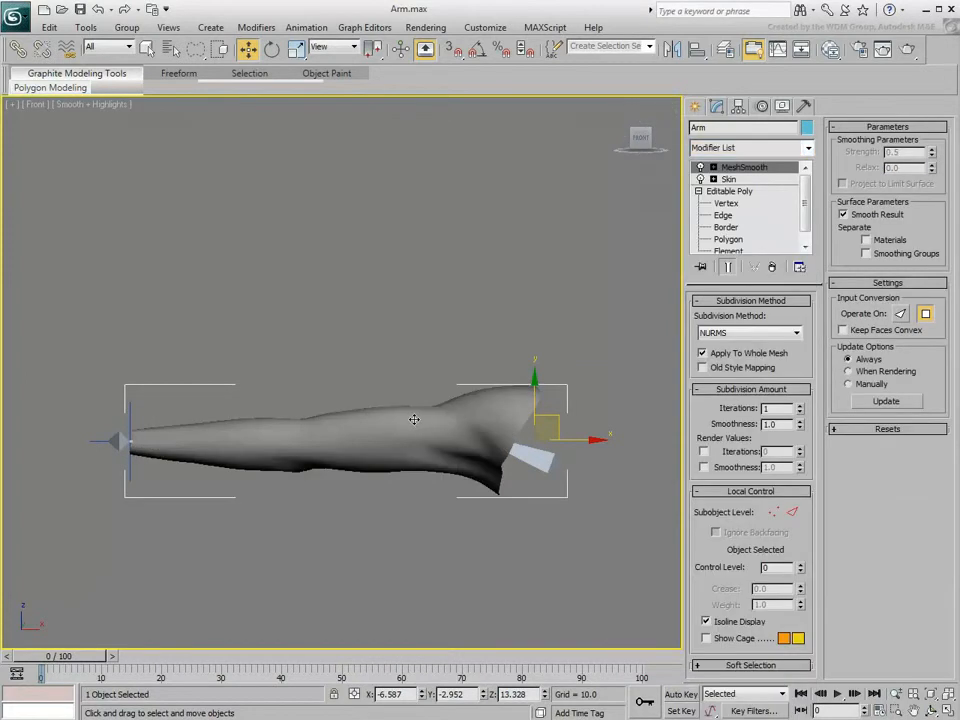
left_click_drag(58, 656, 97, 626)
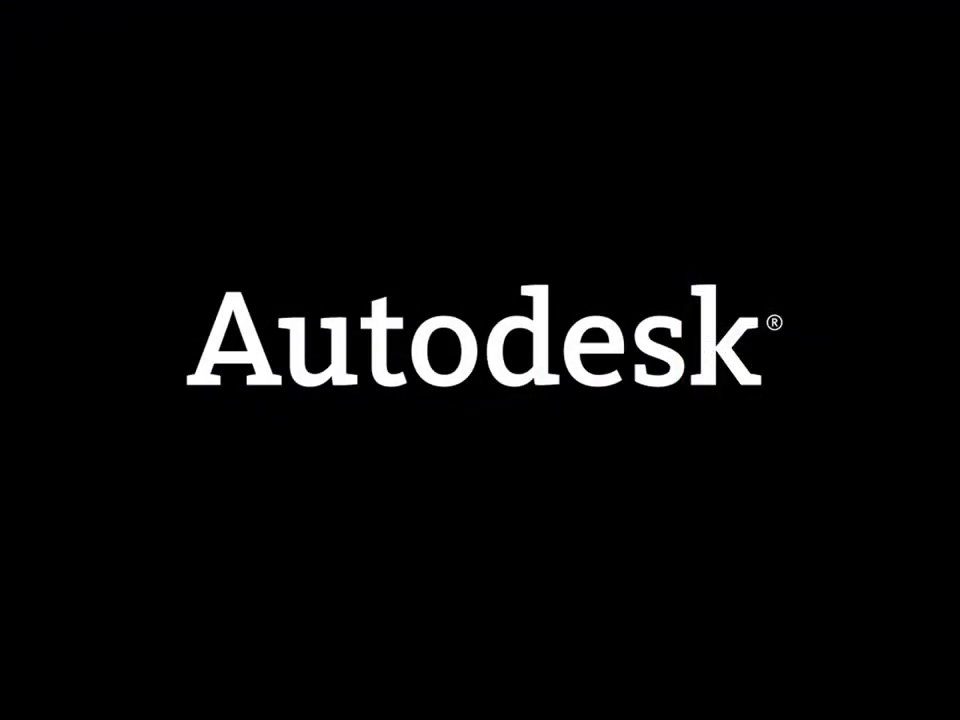